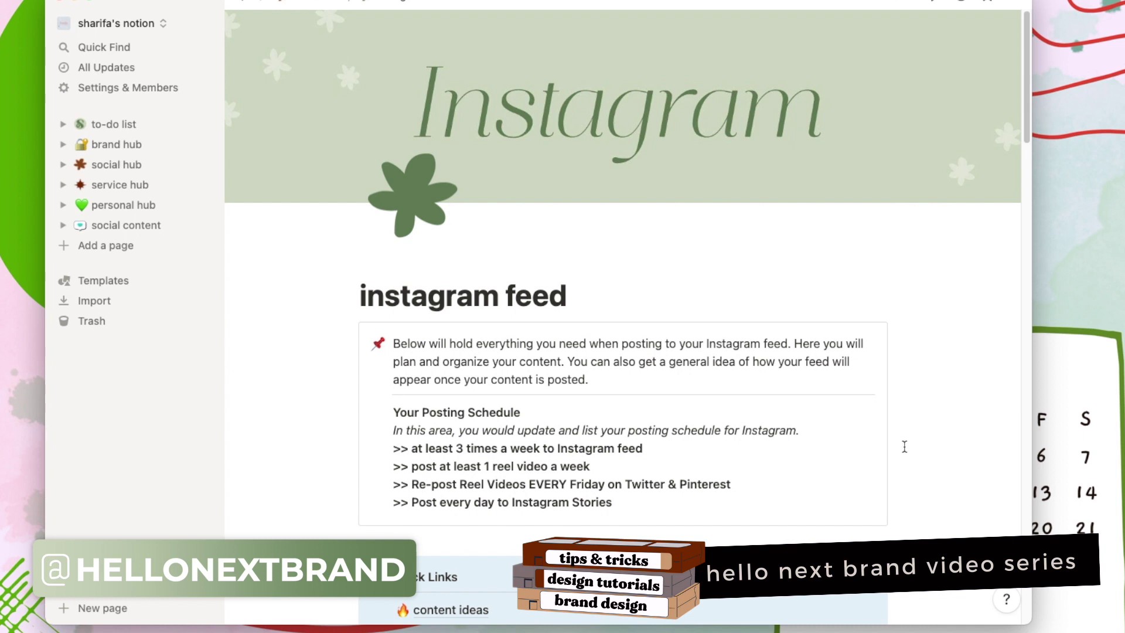
- Review the posting schedule on the instagram feed page and open the content ideas page from its quick links
scroll(902, 446, "down", 1)
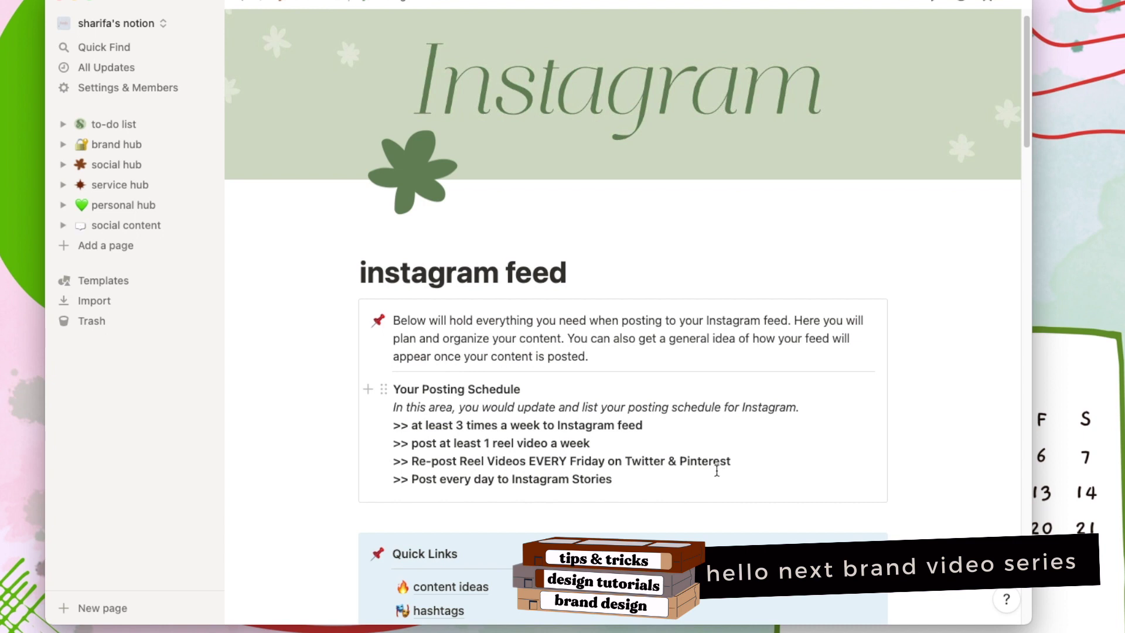
scroll(717, 470, "down", 5)
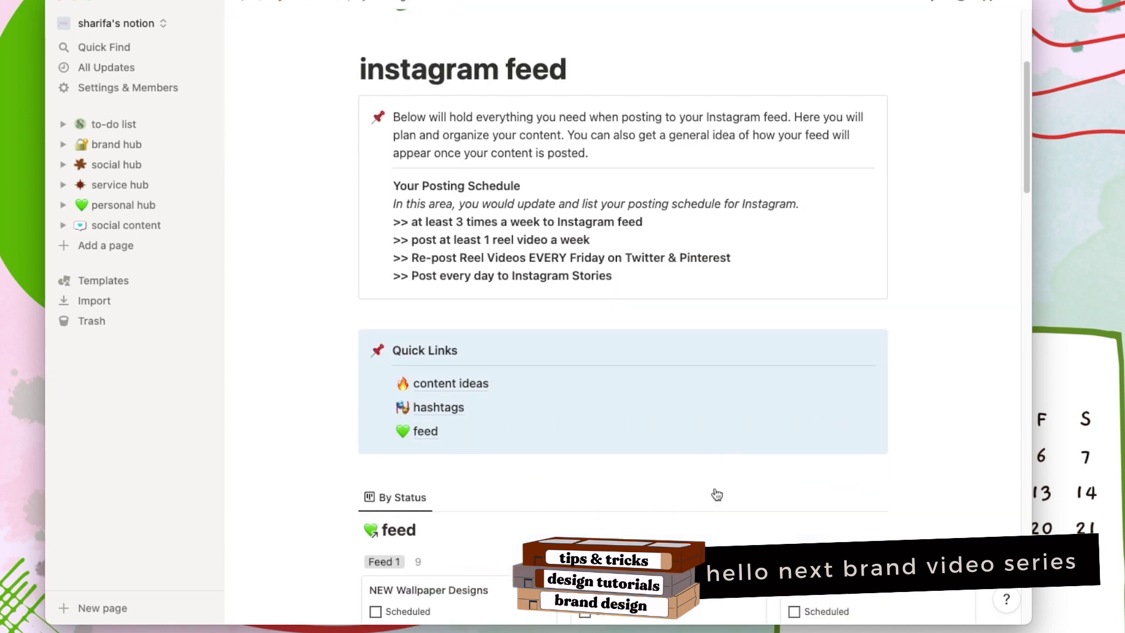
scroll(717, 495, "down", 1)
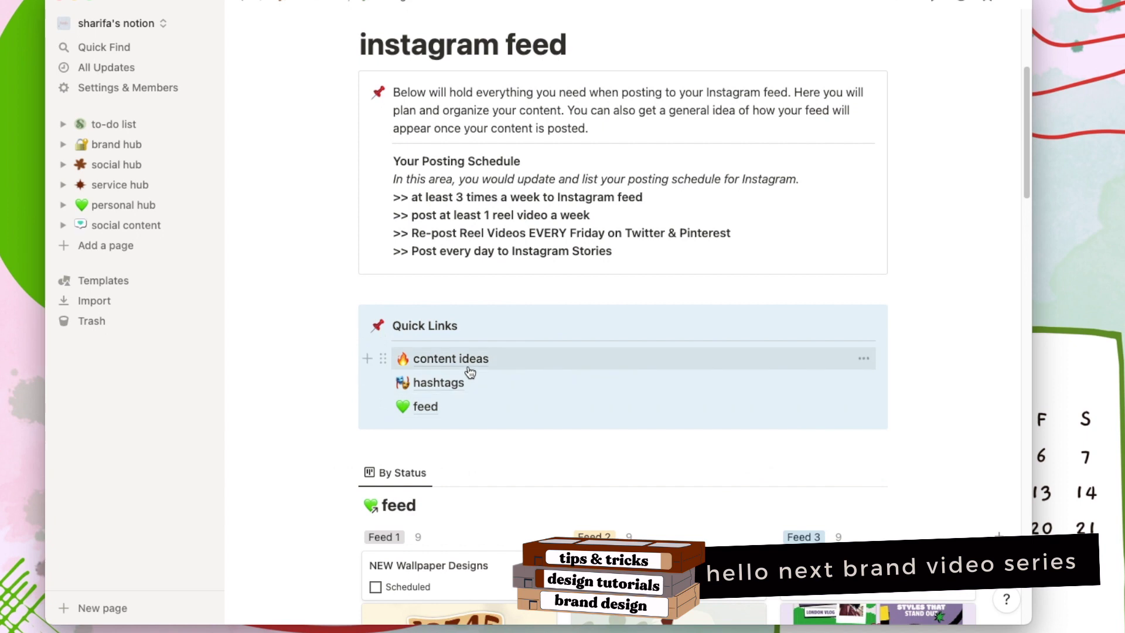
left_click(451, 358)
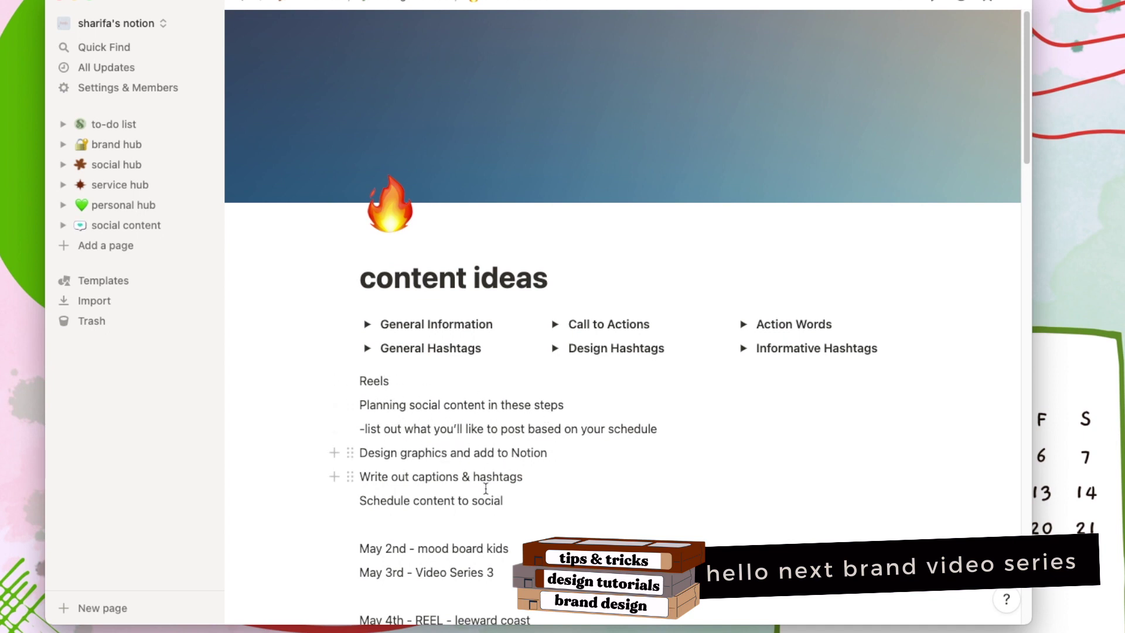
- Look through the content ideas page's planning steps and its list of dated May posts
scroll(650, 507, "down", 3)
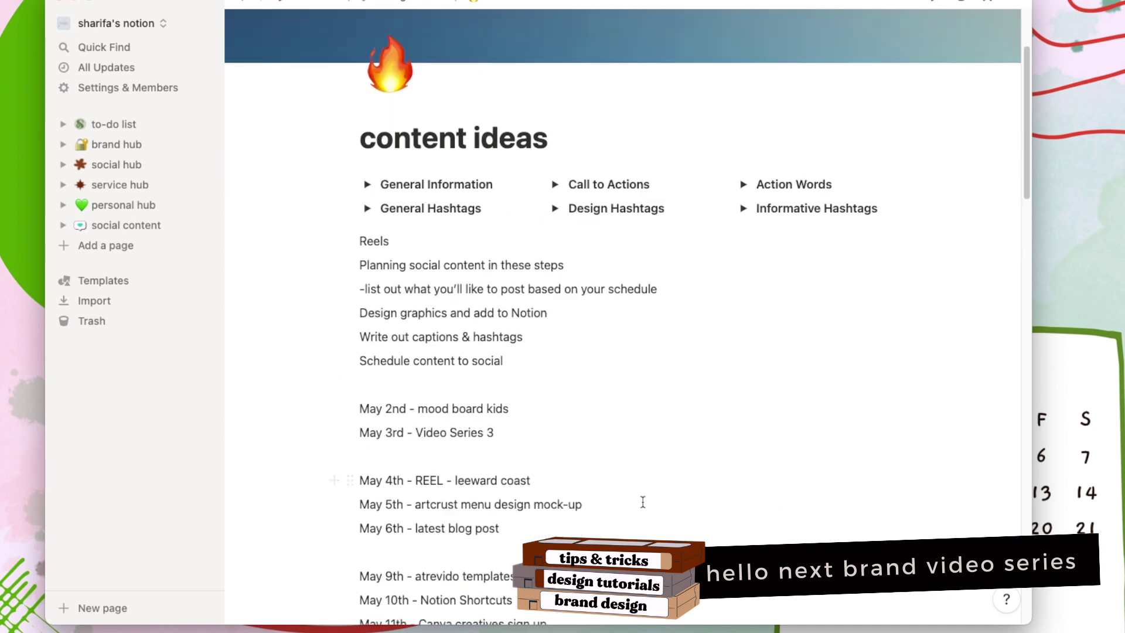
scroll(565, 432, "down", 10)
scroll(493, 444, "down", 4)
scroll(491, 445, "up", 10)
scroll(491, 445, "up", 3)
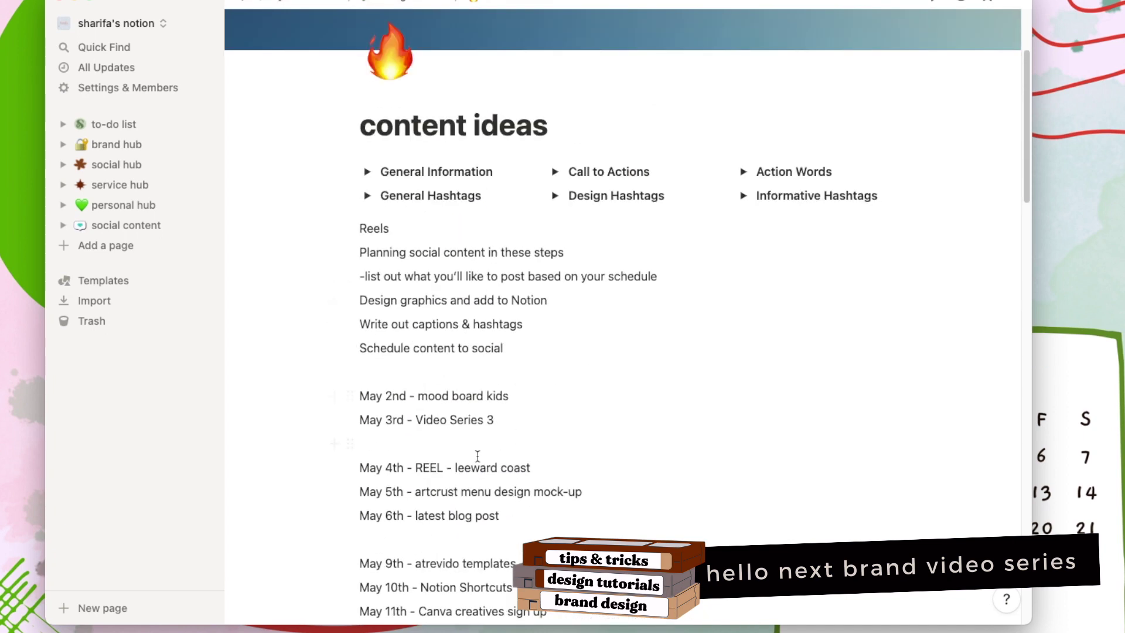
scroll(478, 455, "down", 3)
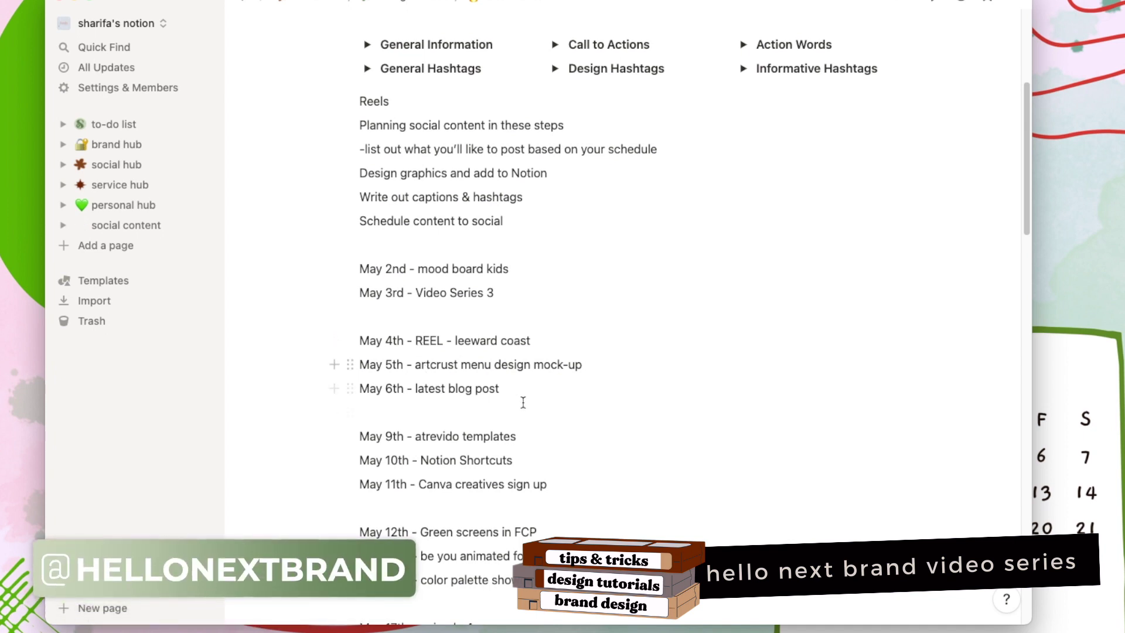
left_click_drag(416, 436, 520, 437)
left_click(523, 445)
scroll(571, 460, "down", 5)
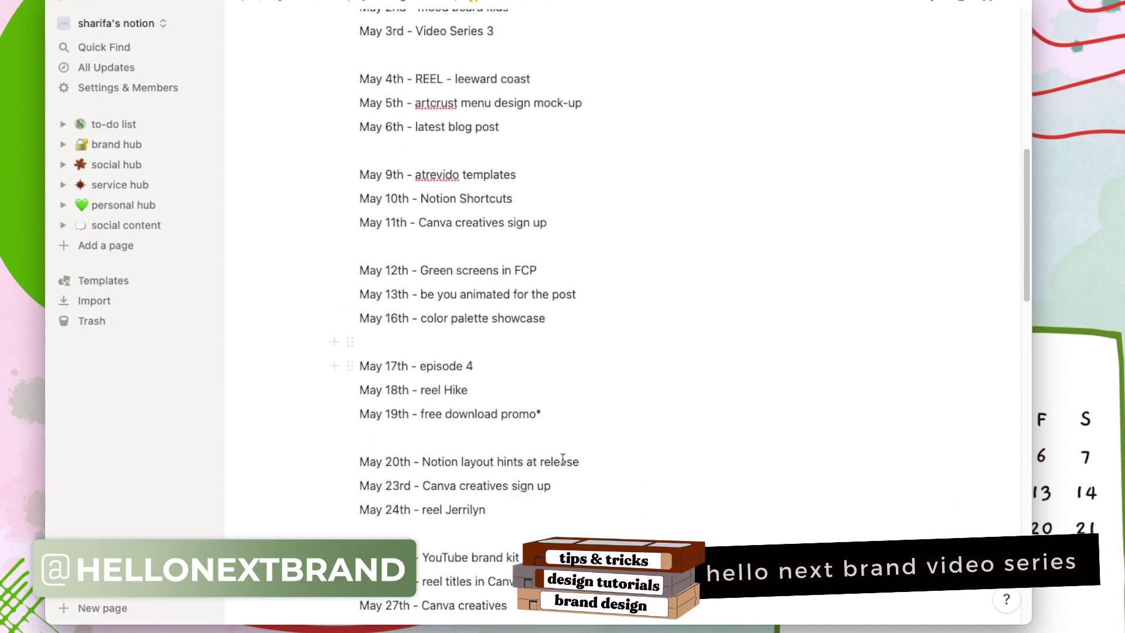
- Highlight the social content planning steps above the dated posts, then clear the selection
scroll(552, 445, "up", 10)
left_click_drag(363, 371, 536, 457)
scroll(535, 455, "down", 5)
left_click(452, 437)
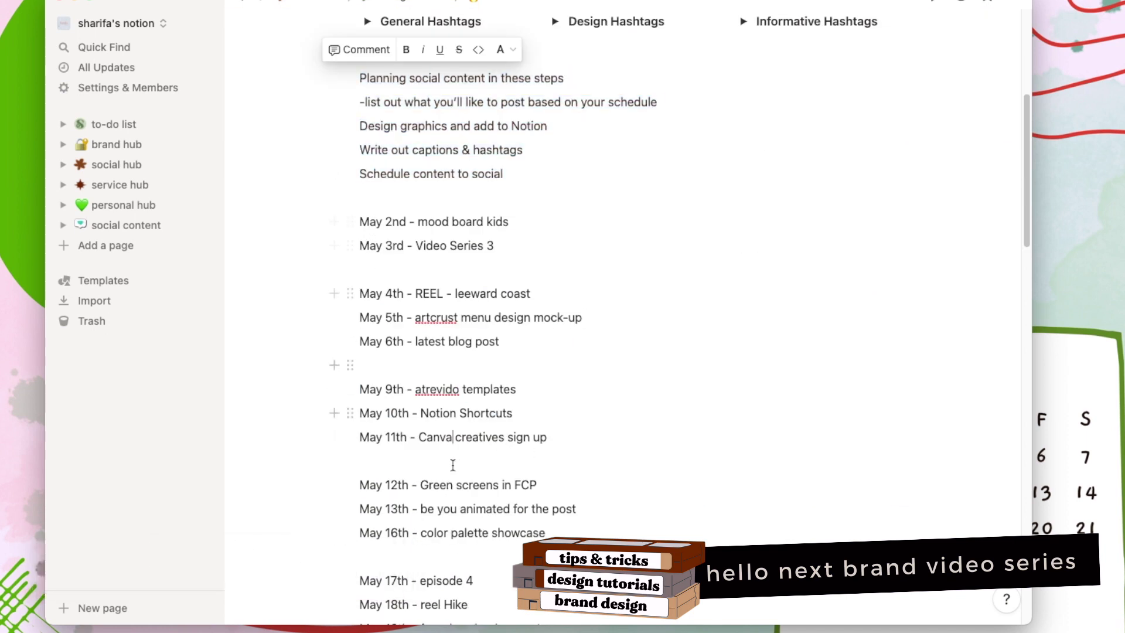
- Examine the June dates, reel inspiration links and Tutorial Reel Series list further down the content ideas page
scroll(469, 492, "down", 10)
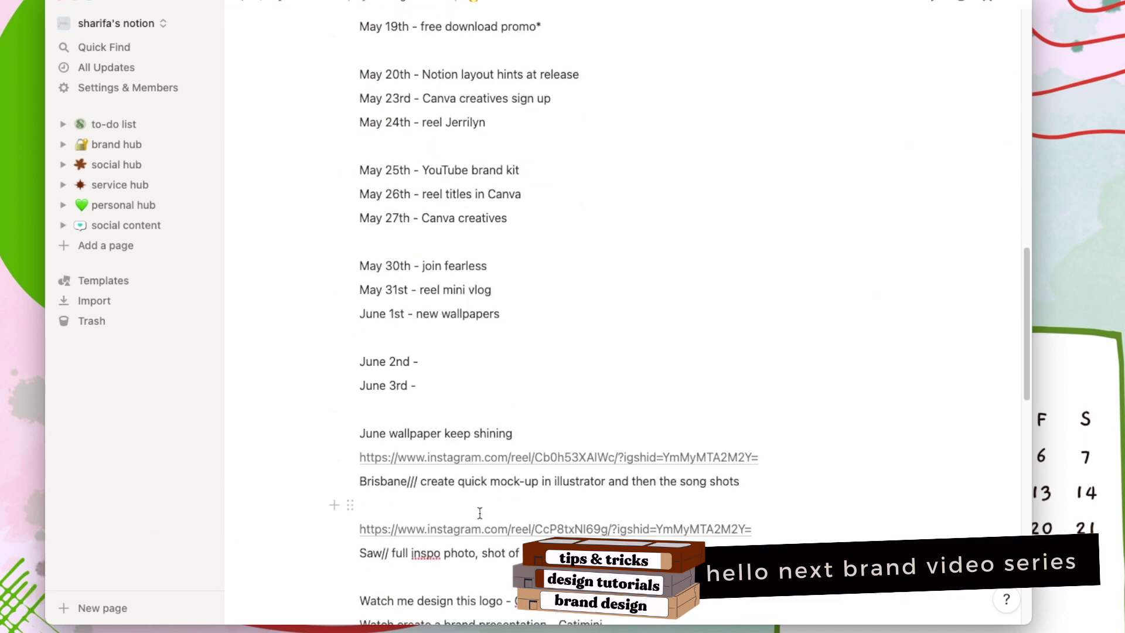
scroll(618, 516, "down", 5)
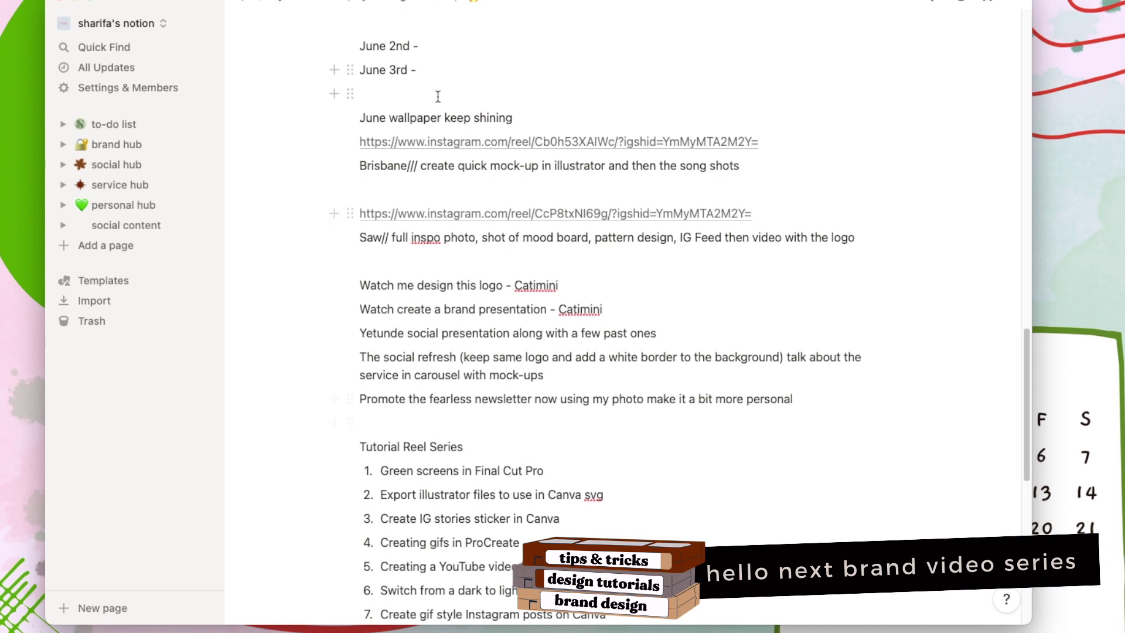
scroll(754, 393, "down", 10)
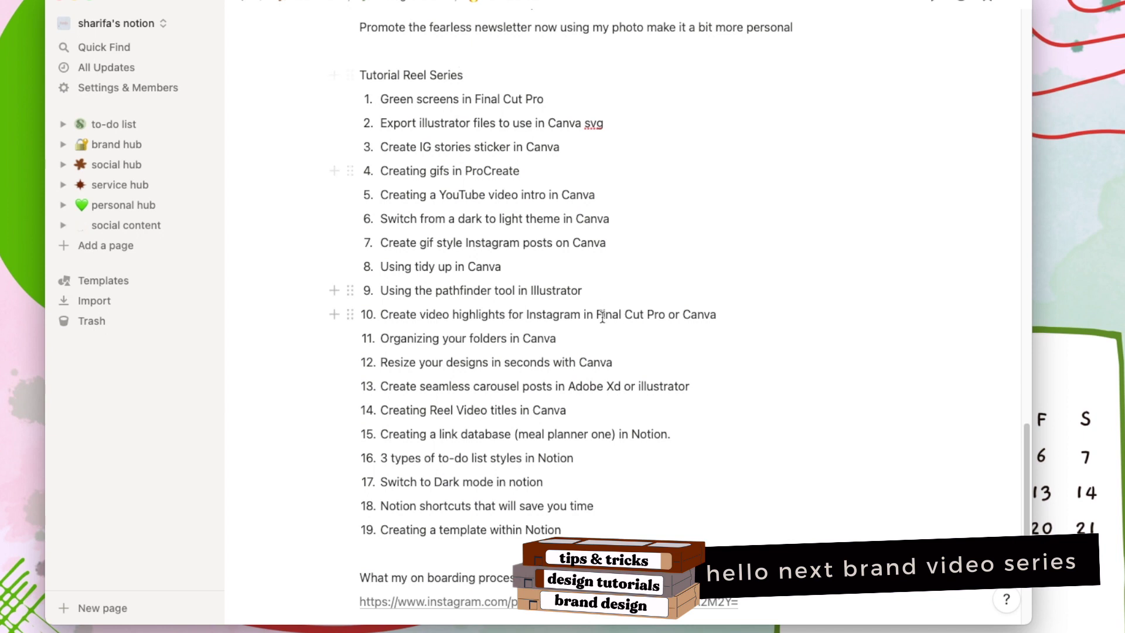
scroll(602, 314, "down", 3)
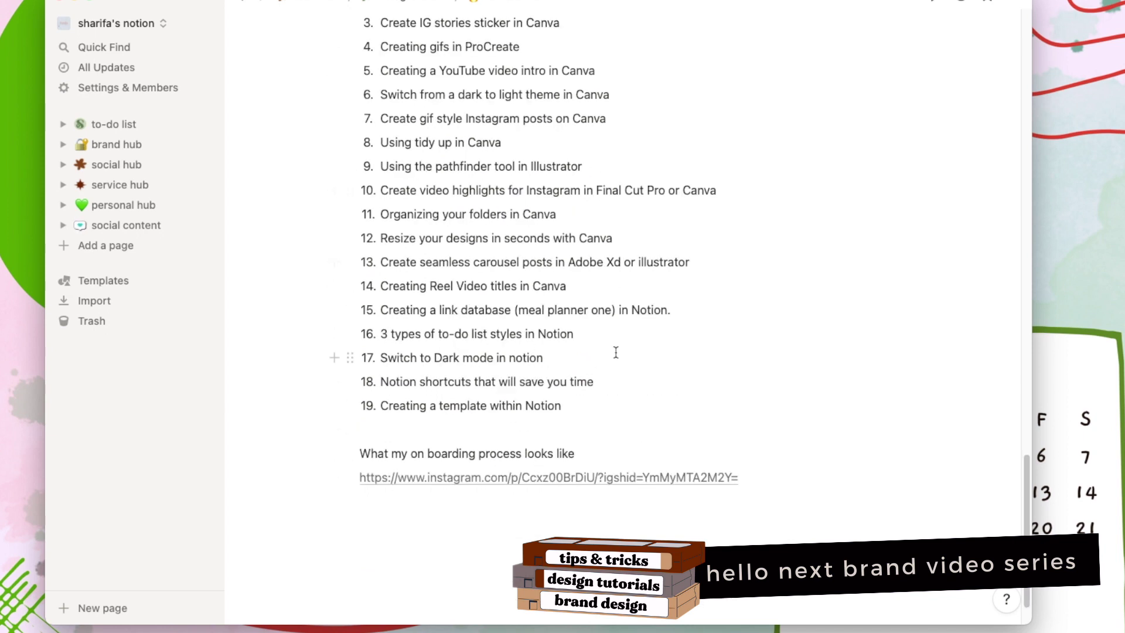
- Return to the instagram feed page and examine the feed board's cards down to the earliest April posts
scroll(615, 335, "up", 20)
left_click(426, 2)
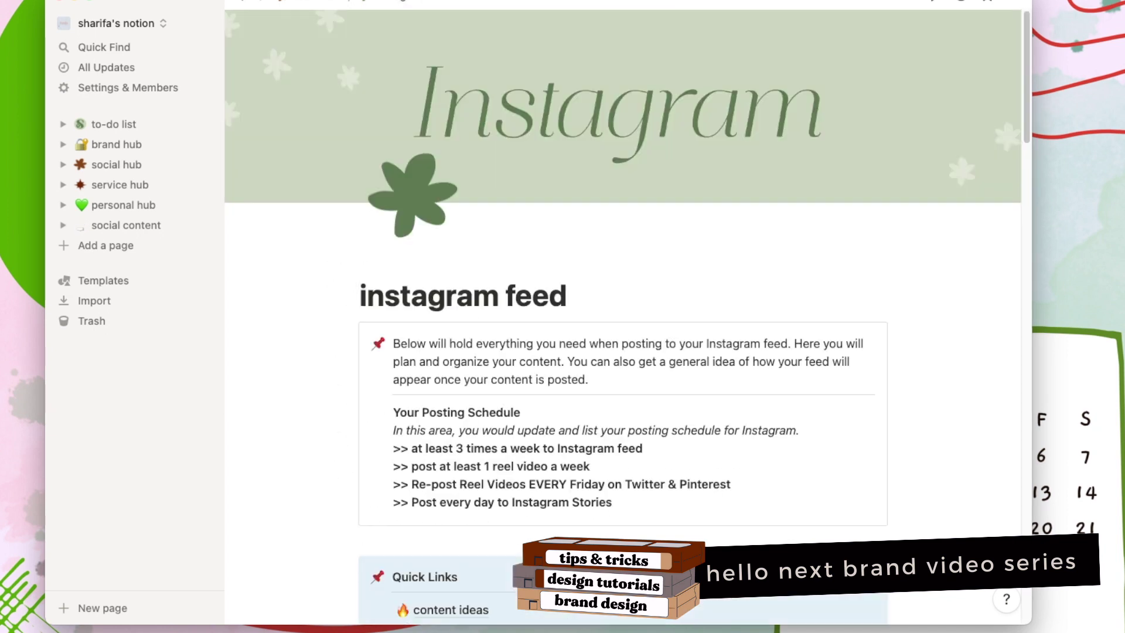
scroll(502, 534, "down", 2)
scroll(502, 534, "down", 8)
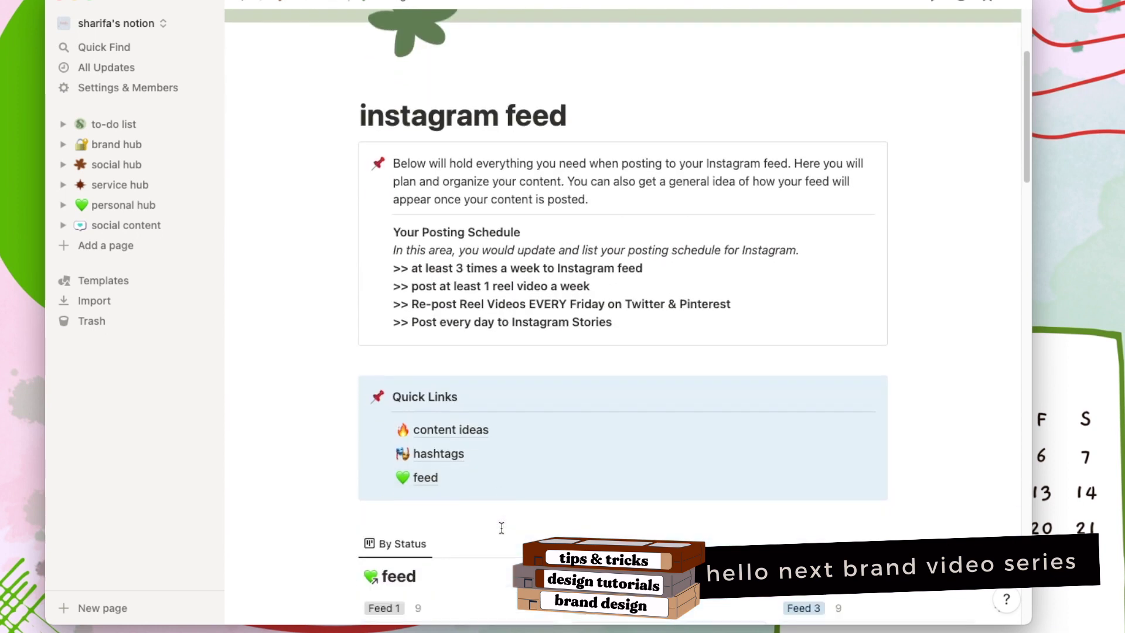
scroll(501, 530, "down", 2)
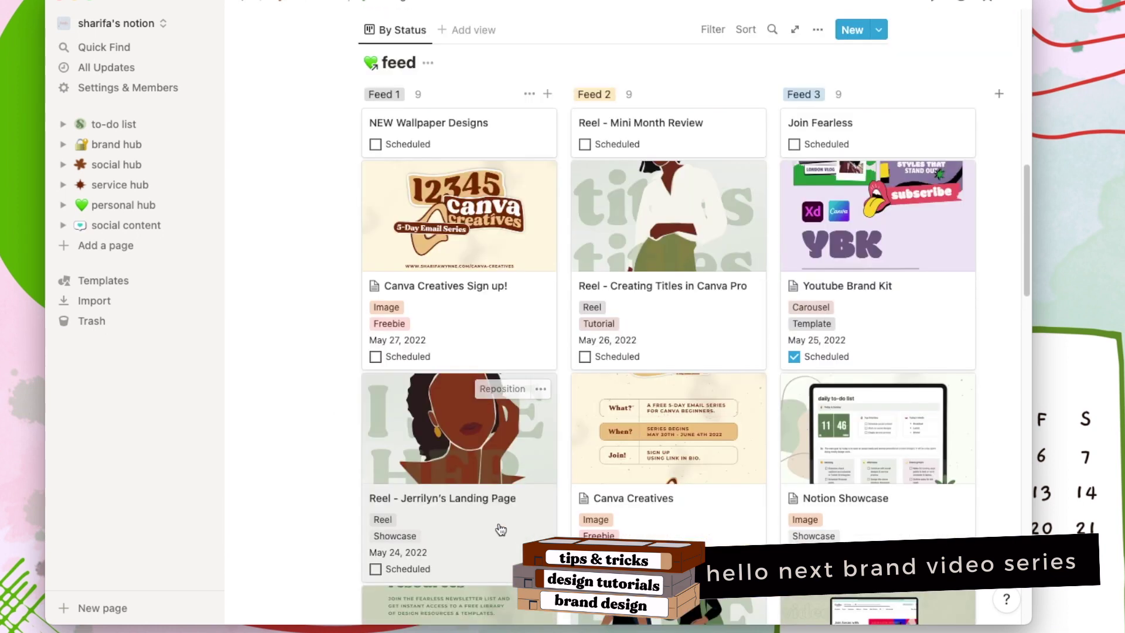
scroll(779, 445, "down", 7)
scroll(826, 486, "down", 13)
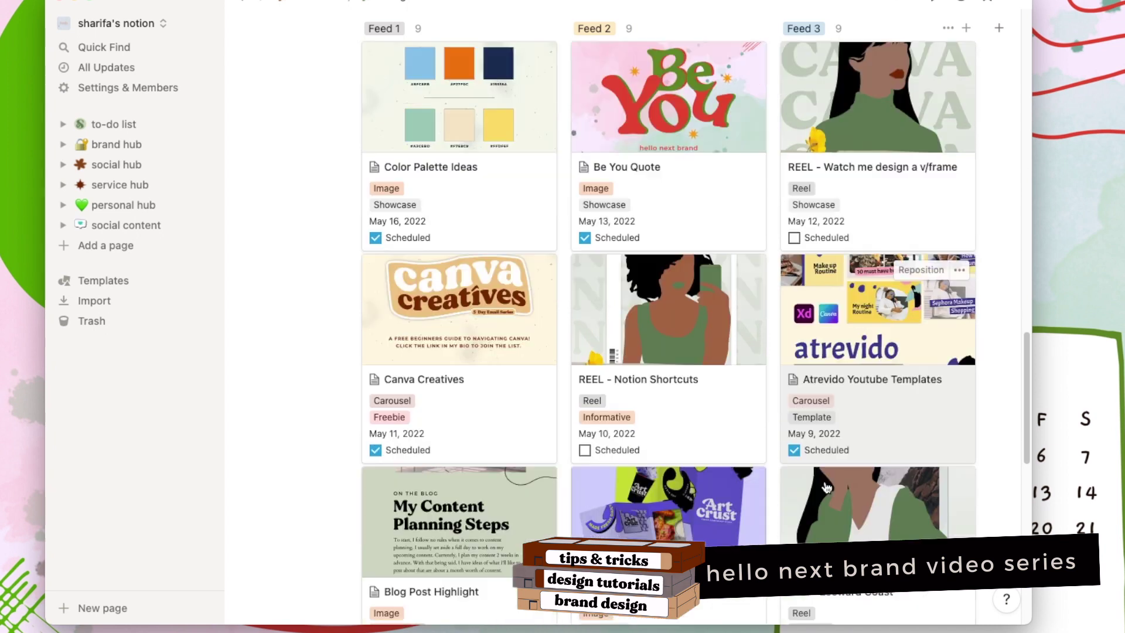
scroll(809, 468, "down", 5)
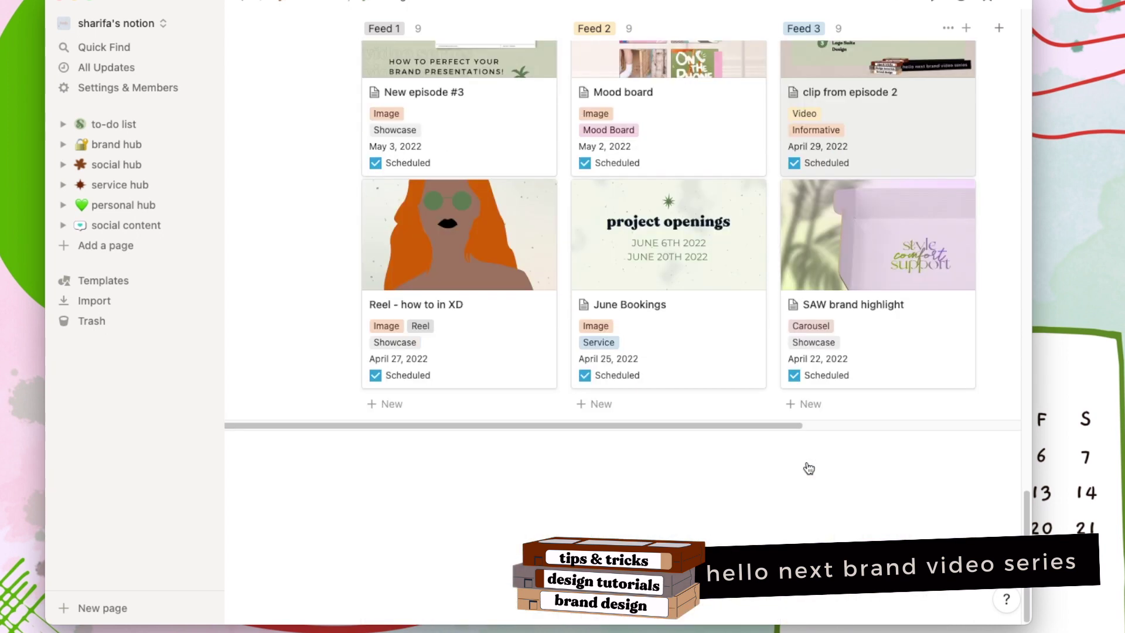
- Compare the board's oldest and newest posts across the Feed 1, Feed 2 and Feed 3 columns
scroll(803, 460, "up", 1)
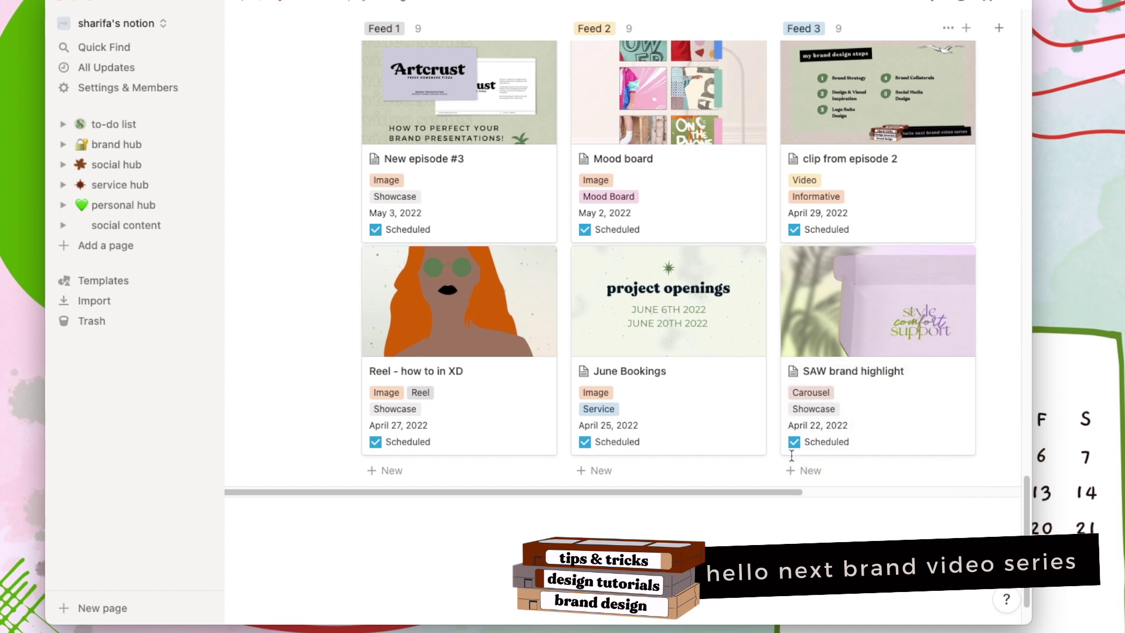
scroll(820, 457, "up", 12)
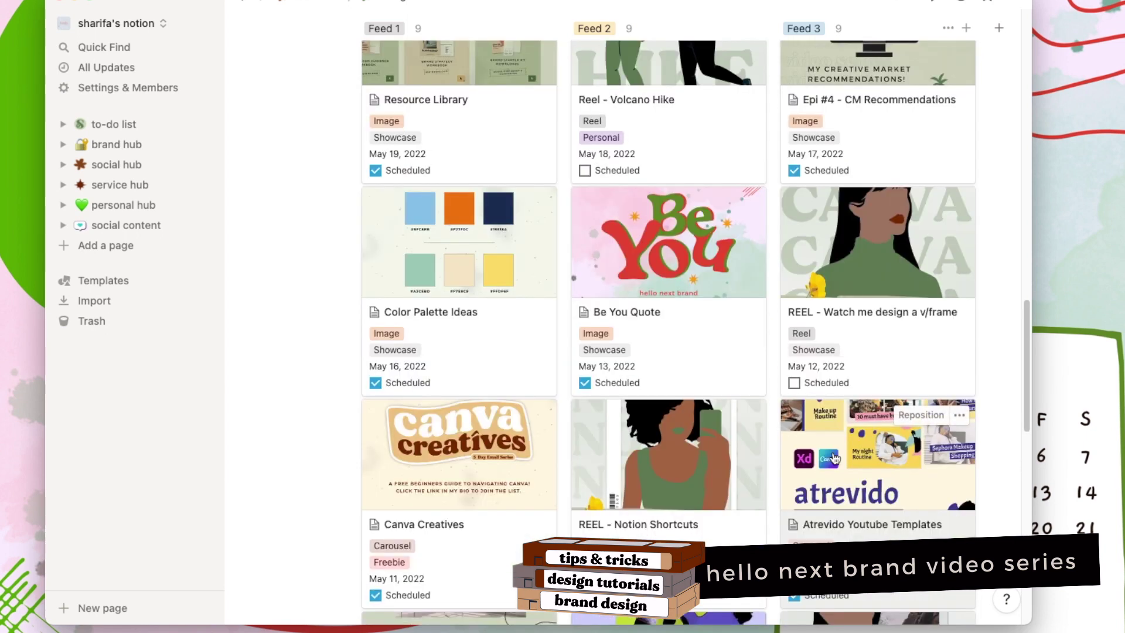
scroll(834, 458, "up", 9)
scroll(835, 458, "down", 18)
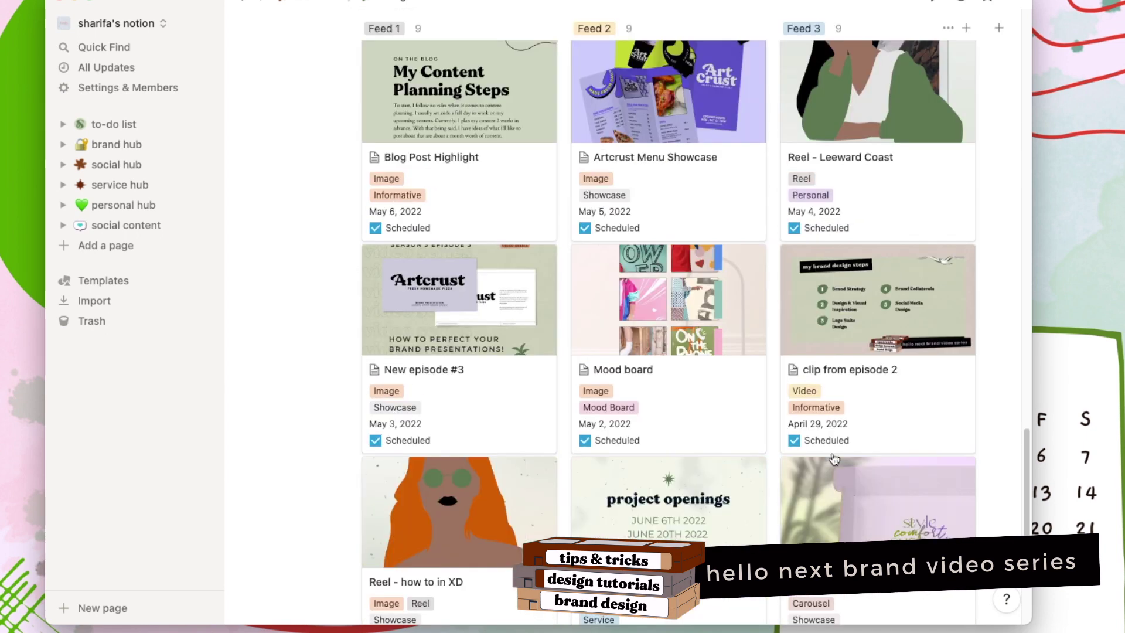
scroll(743, 246, "down", 5)
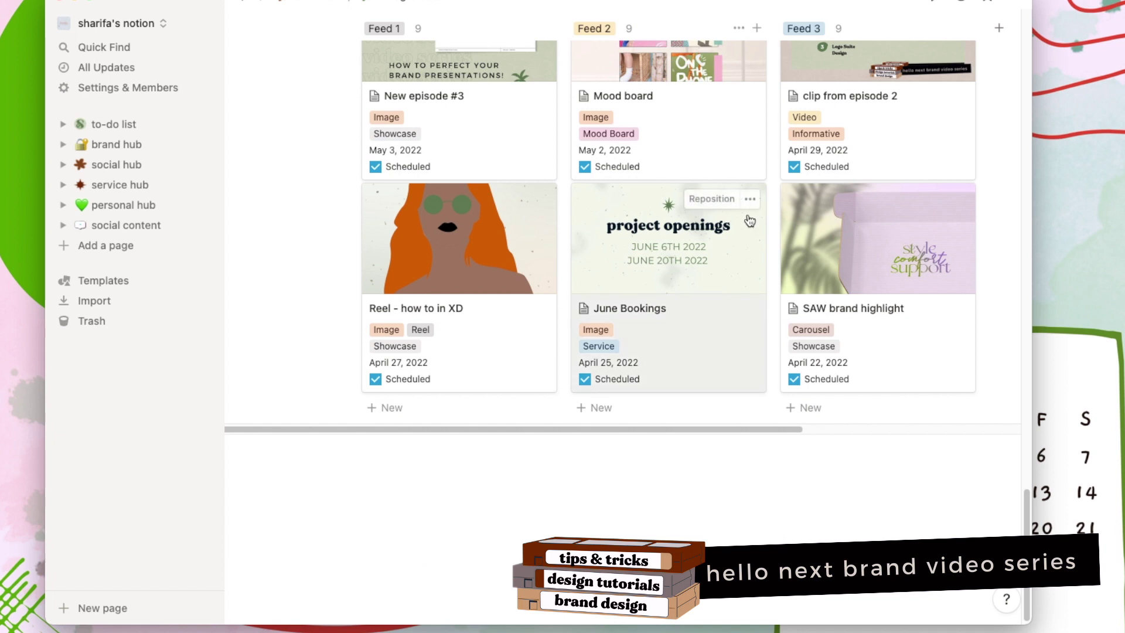
scroll(859, 297, "up", 1)
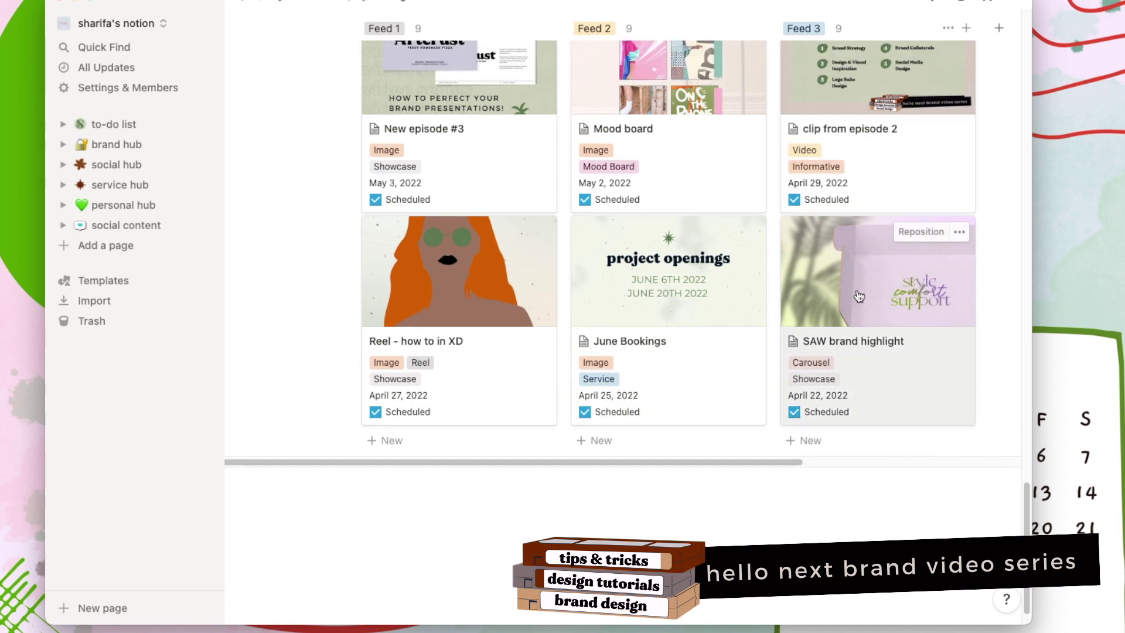
scroll(859, 297, "up", 20)
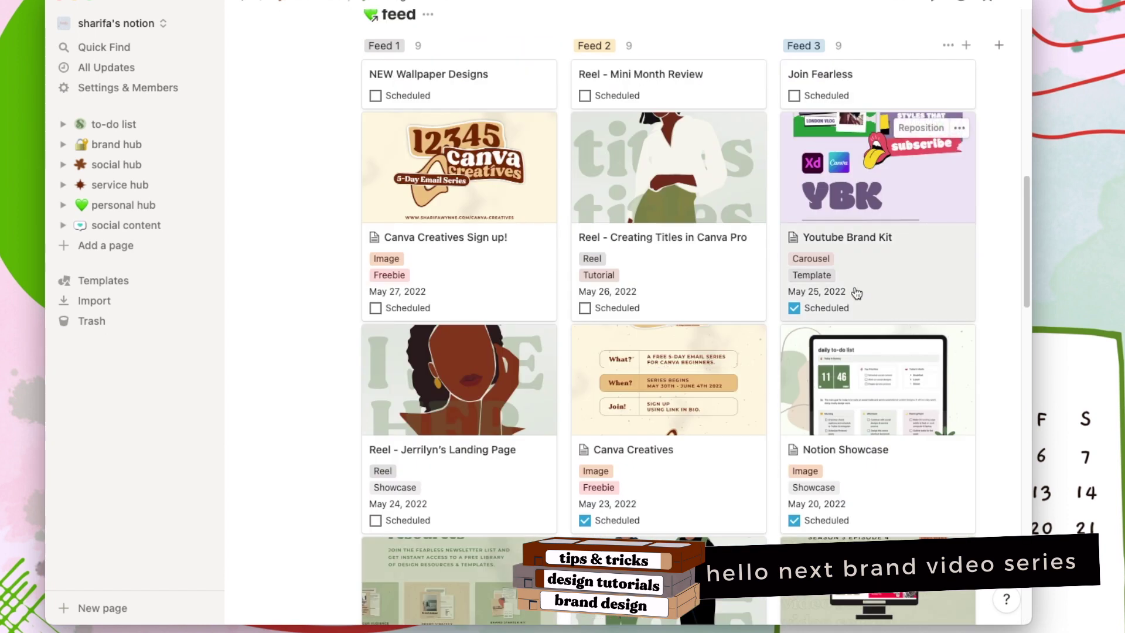
- Open the SAW brand highlight card, review its properties, caption and hashtags, and close it
scroll(851, 282, "down", 20)
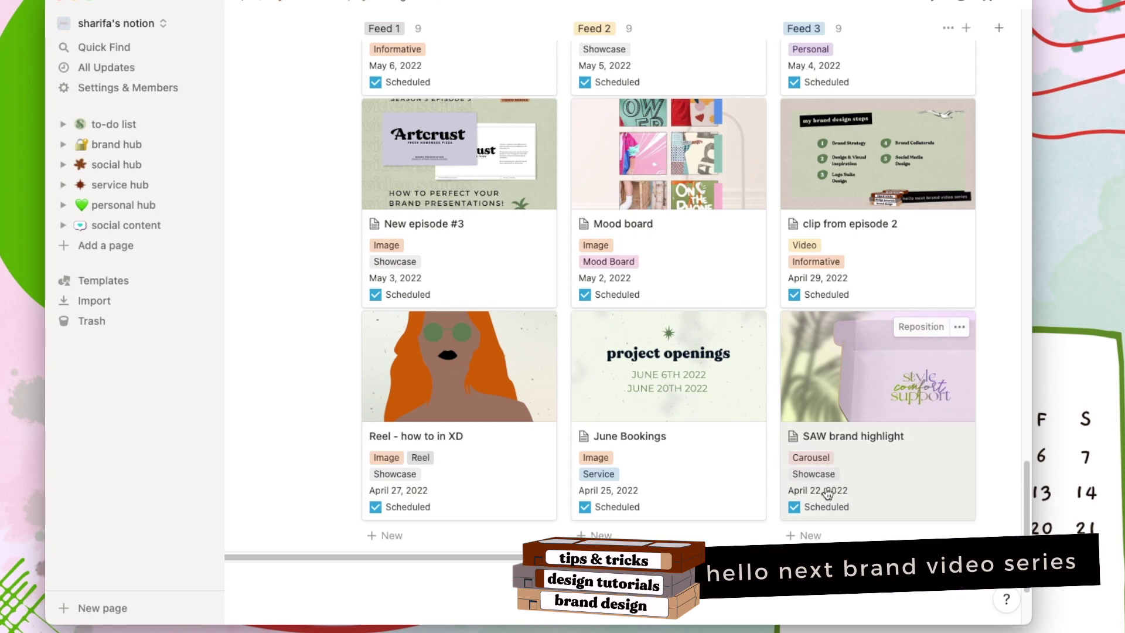
left_click(872, 387)
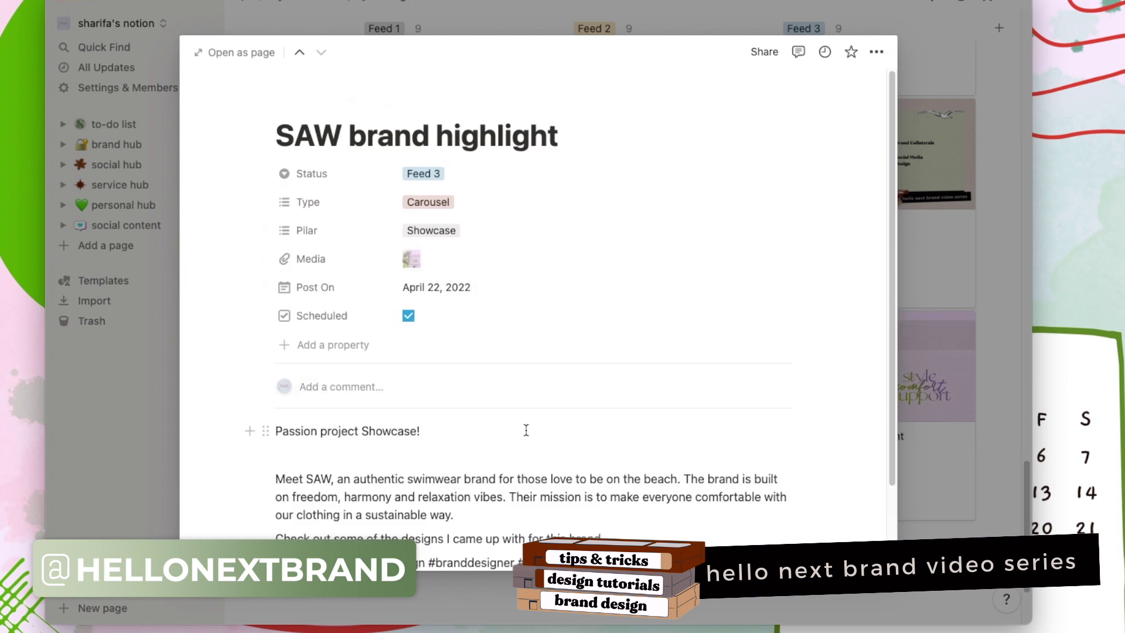
scroll(620, 376, "down", 3)
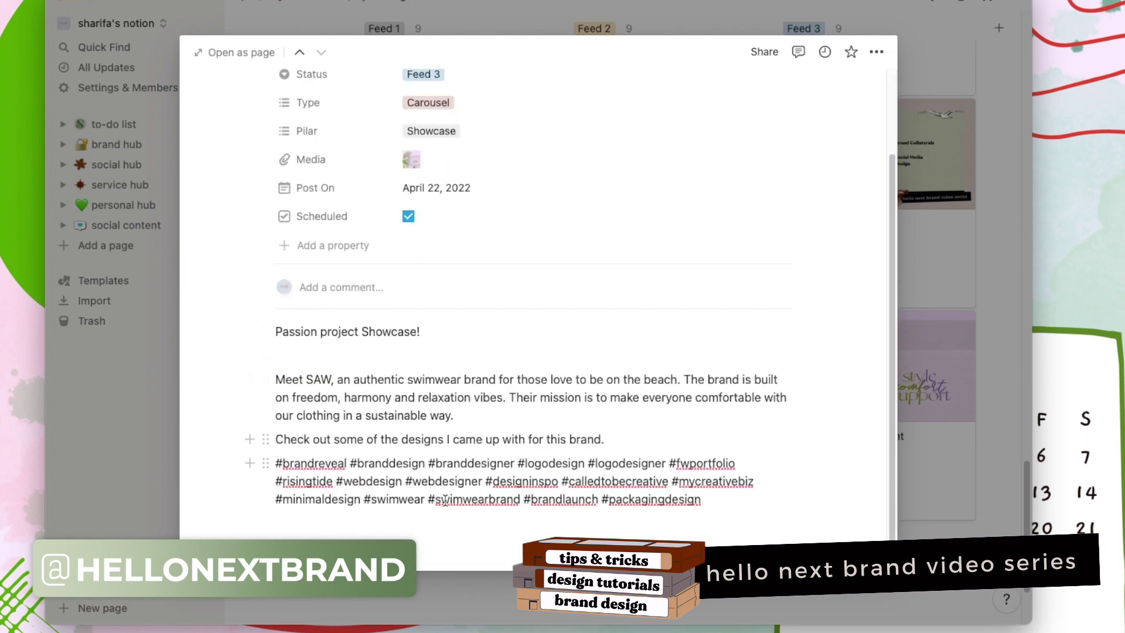
key("Escape")
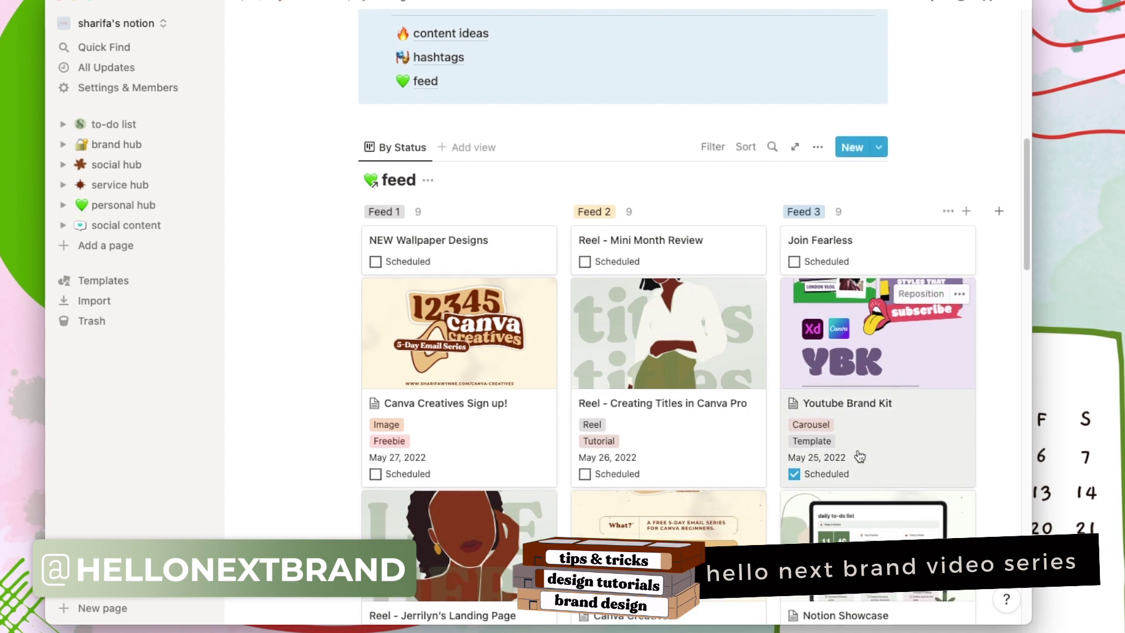
- Examine the instagram feed page again, from its posting schedule and quick links to the May posts on the board
scroll(859, 456, "up", 10)
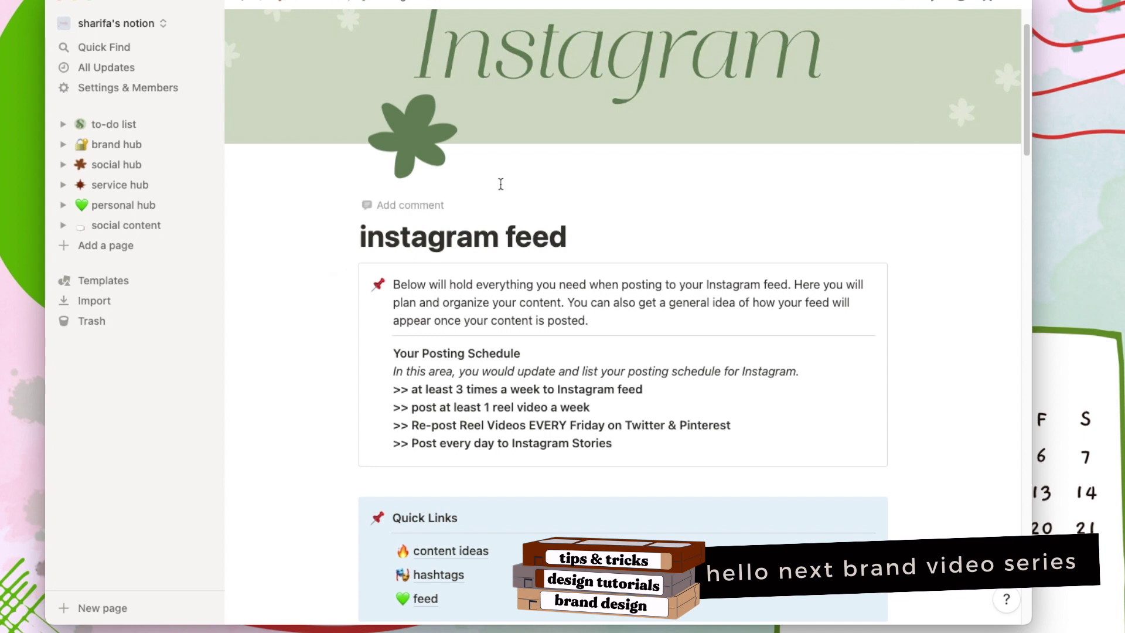
scroll(656, 340, "down", 7)
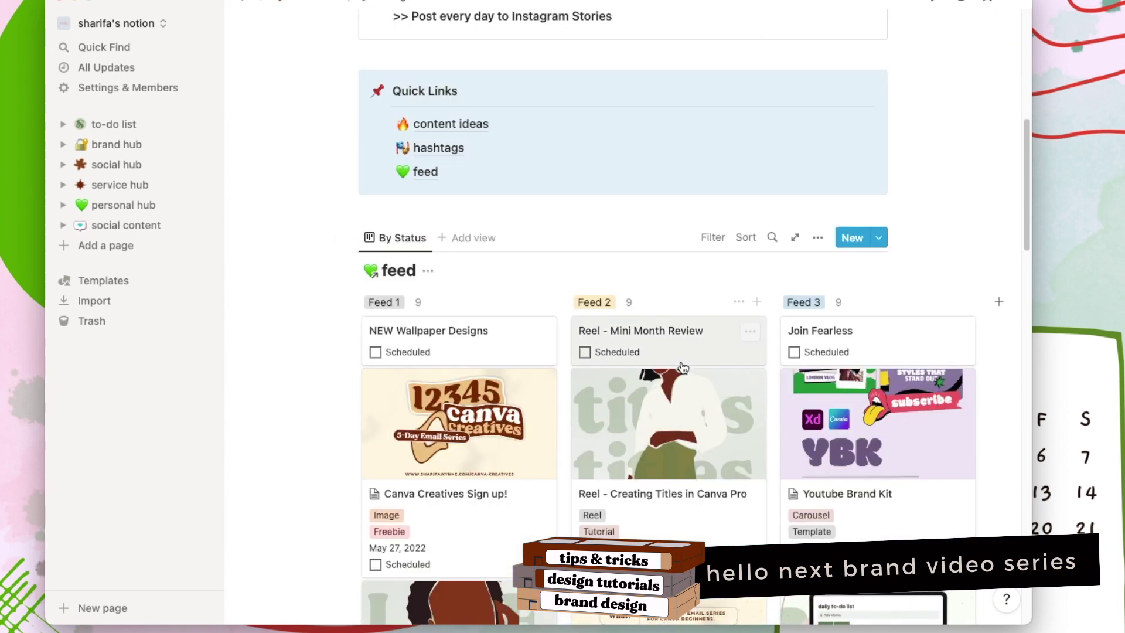
scroll(683, 366, "down", 4)
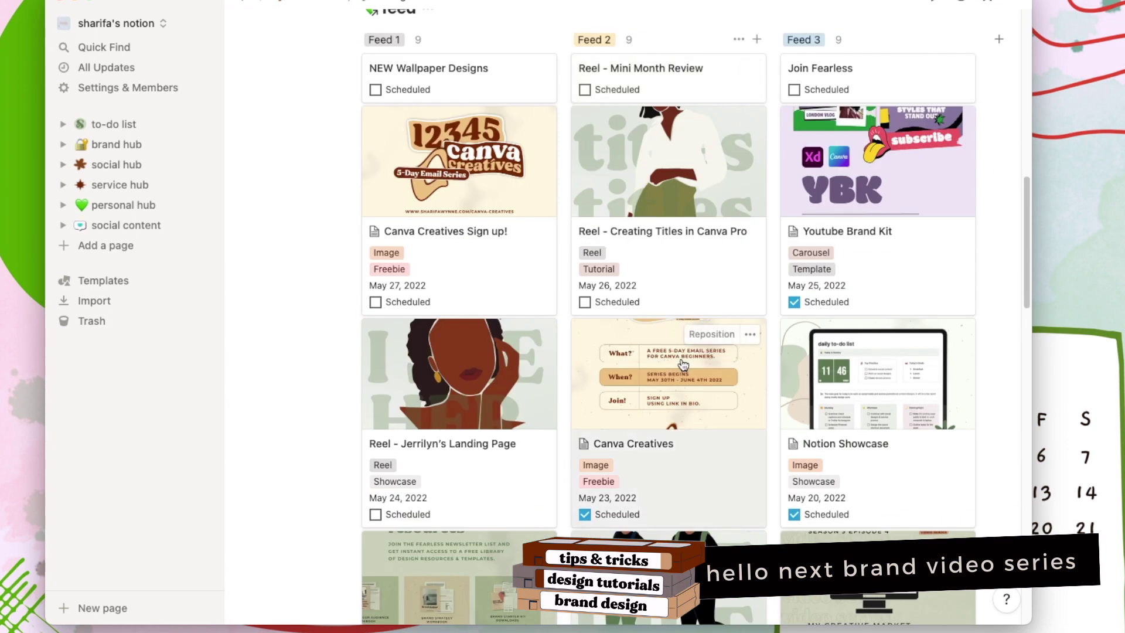
scroll(677, 349, "up", 5)
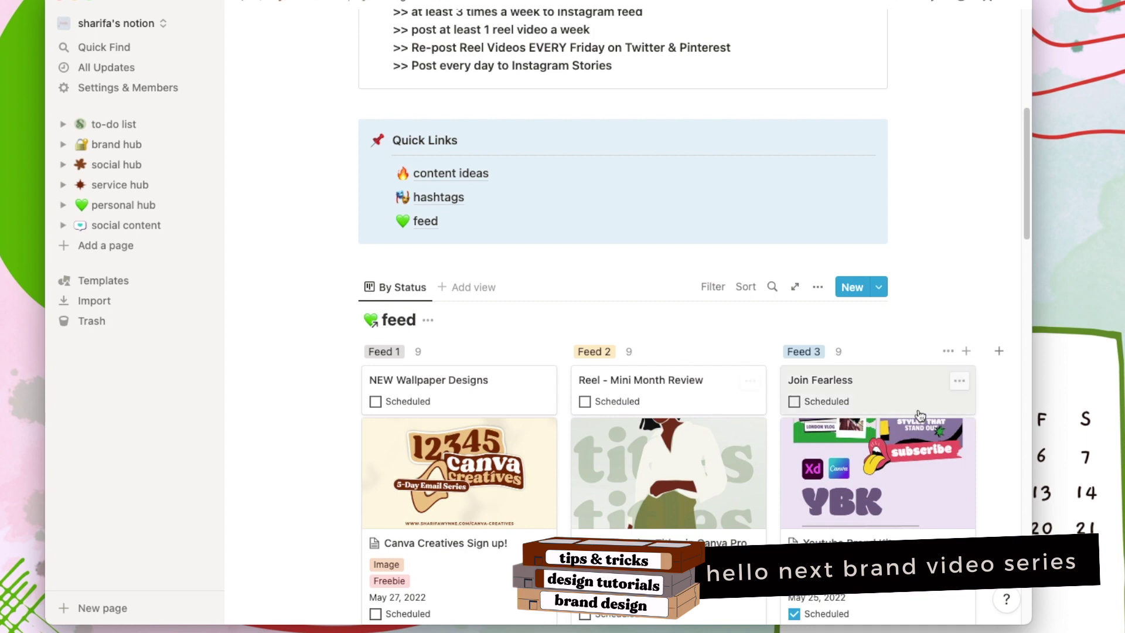
scroll(879, 399, "down", 4)
scroll(899, 415, "down", 4)
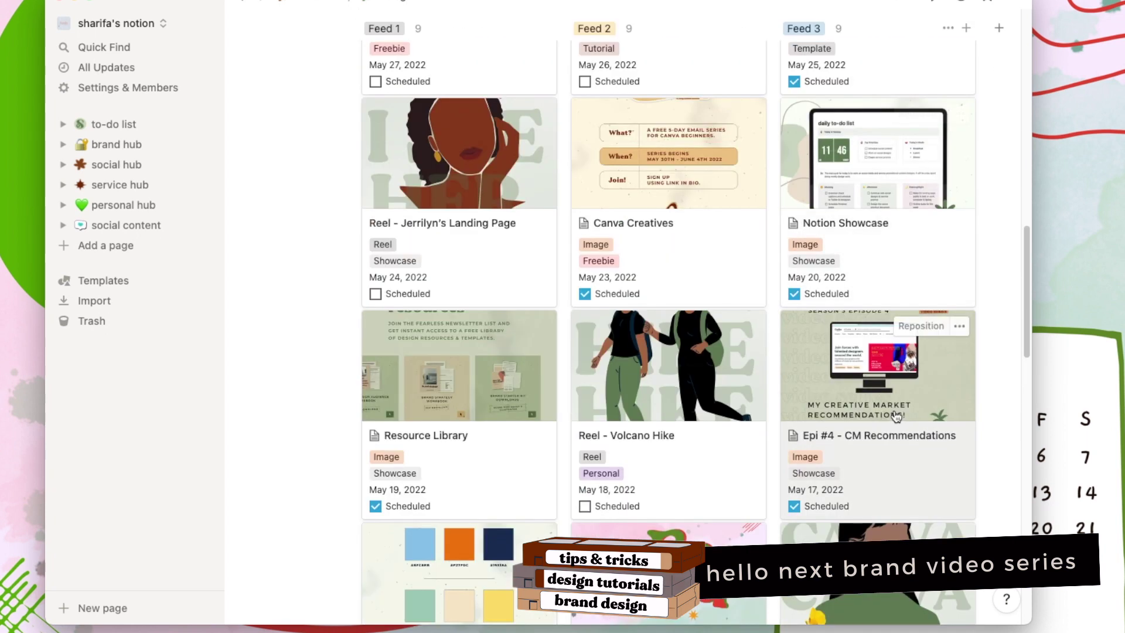
scroll(896, 415, "down", 9)
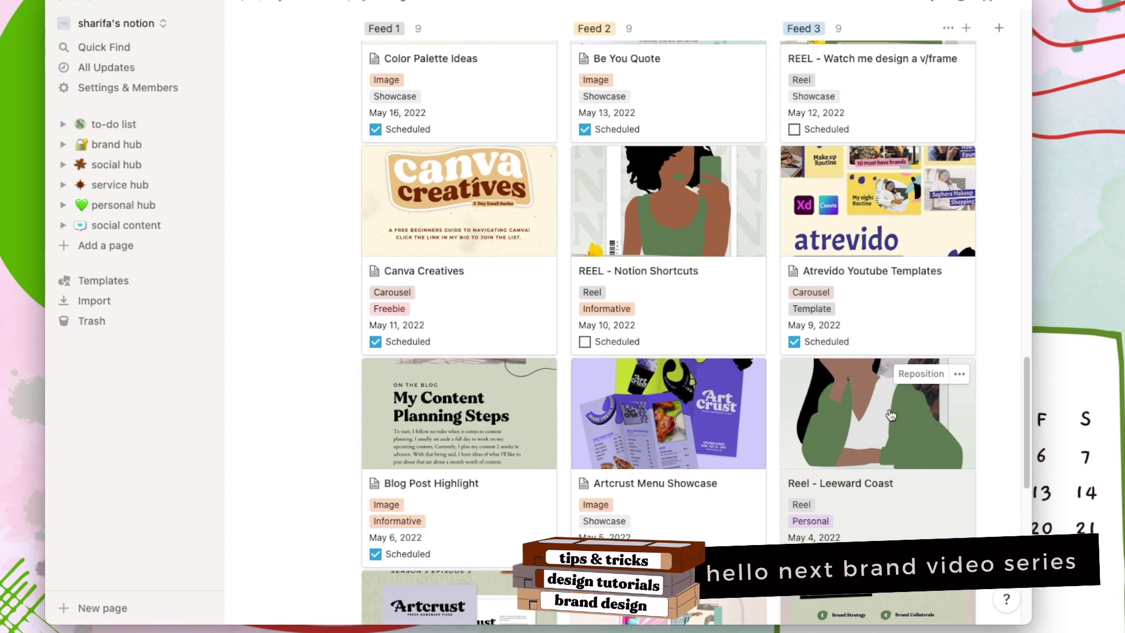
scroll(889, 417, "up", 15)
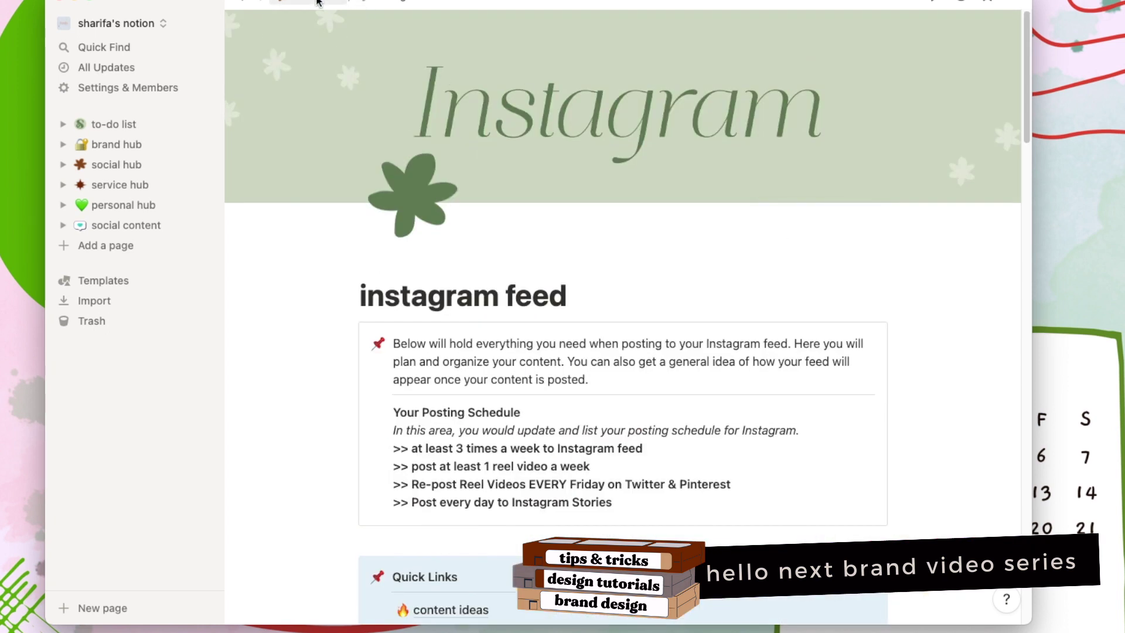
- Open the instagram reels page and review its general and tutorial reel ideas and the reels posting schedule
left_click(316, 2)
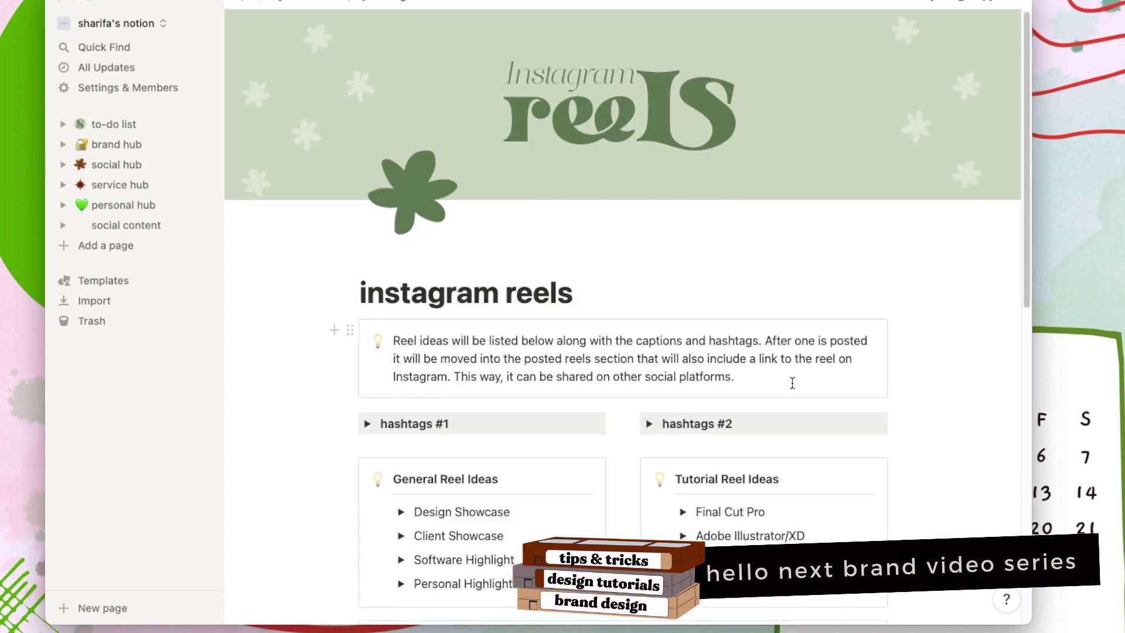
scroll(791, 381, "down", 3)
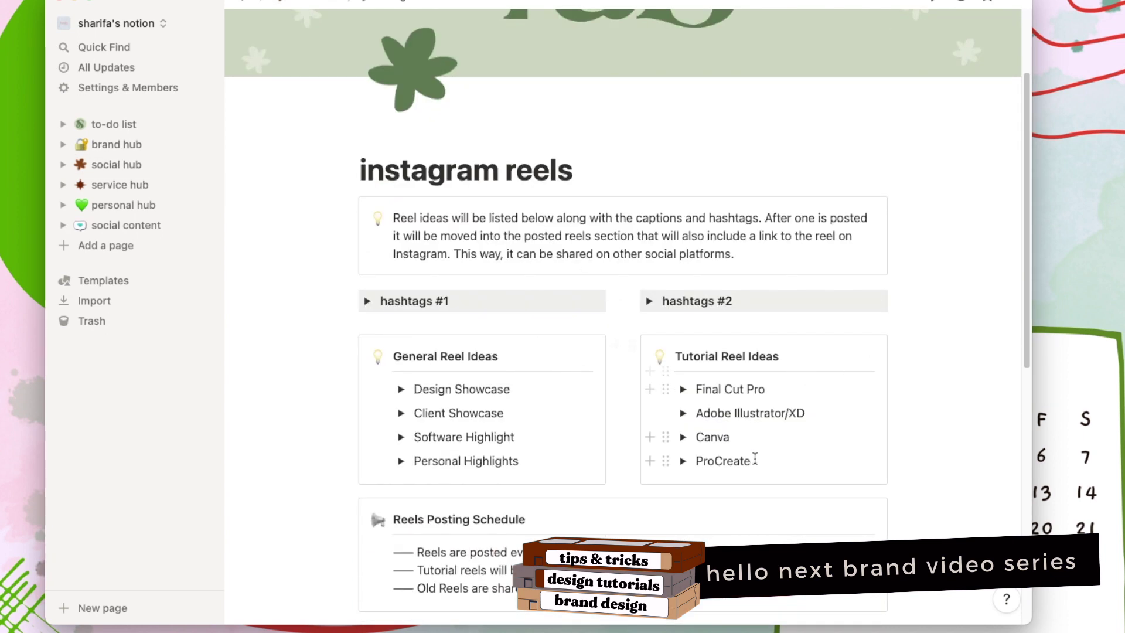
scroll(754, 459, "down", 5)
scroll(434, 307, "up", 5)
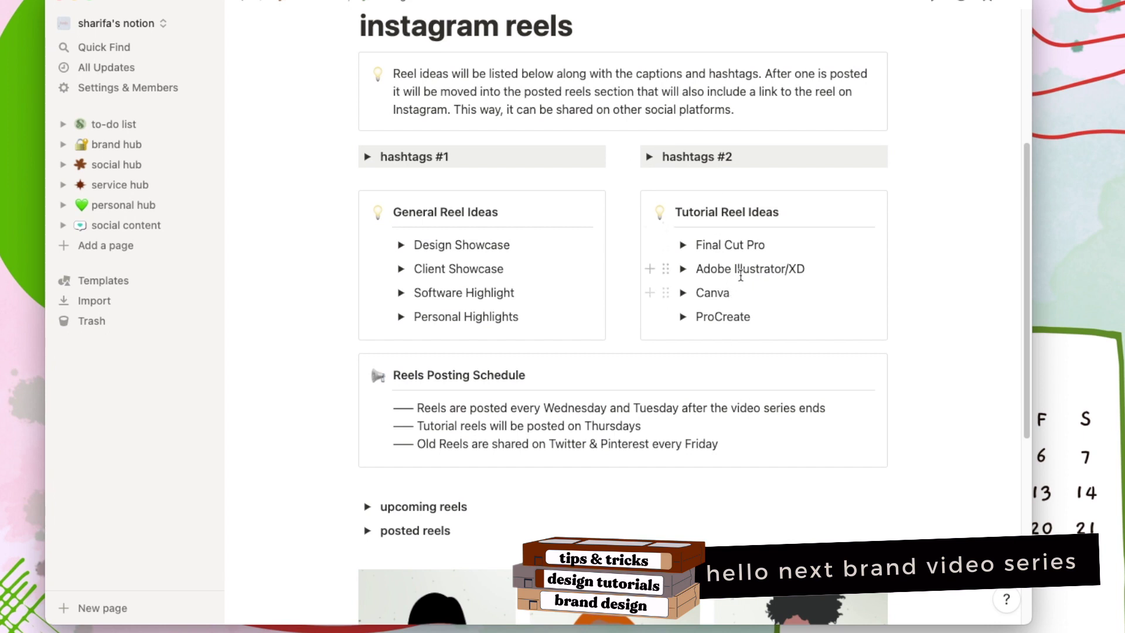
- Expand the upcoming reels section and examine its table's columns from Reel Title across to Music
scroll(741, 275, "down", 3)
left_click(368, 369)
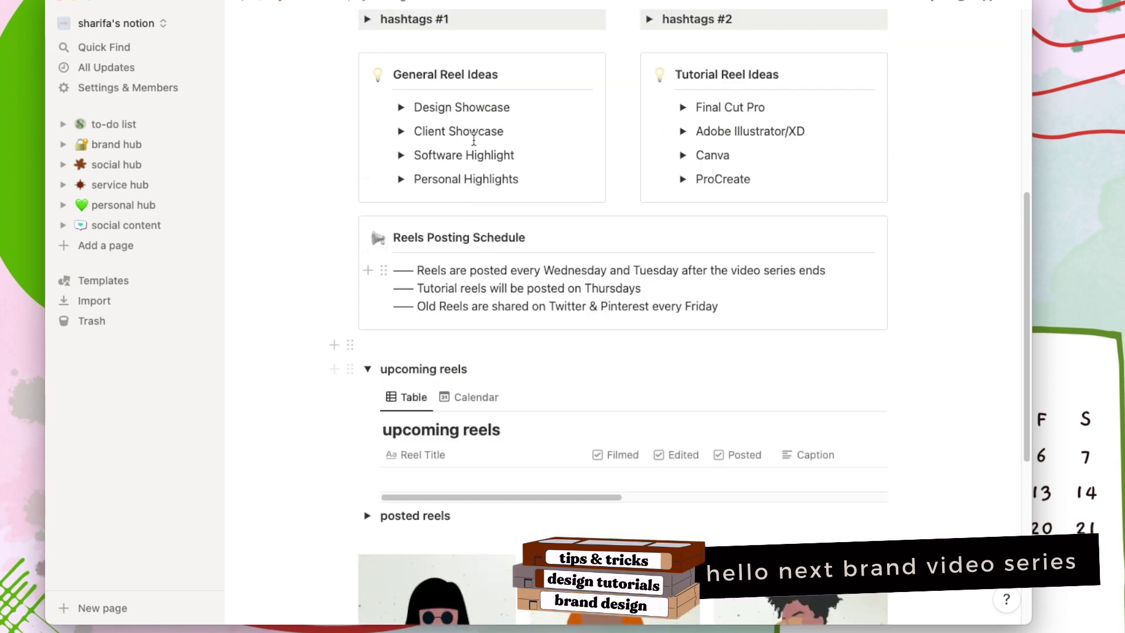
scroll(793, 524, "down", 5)
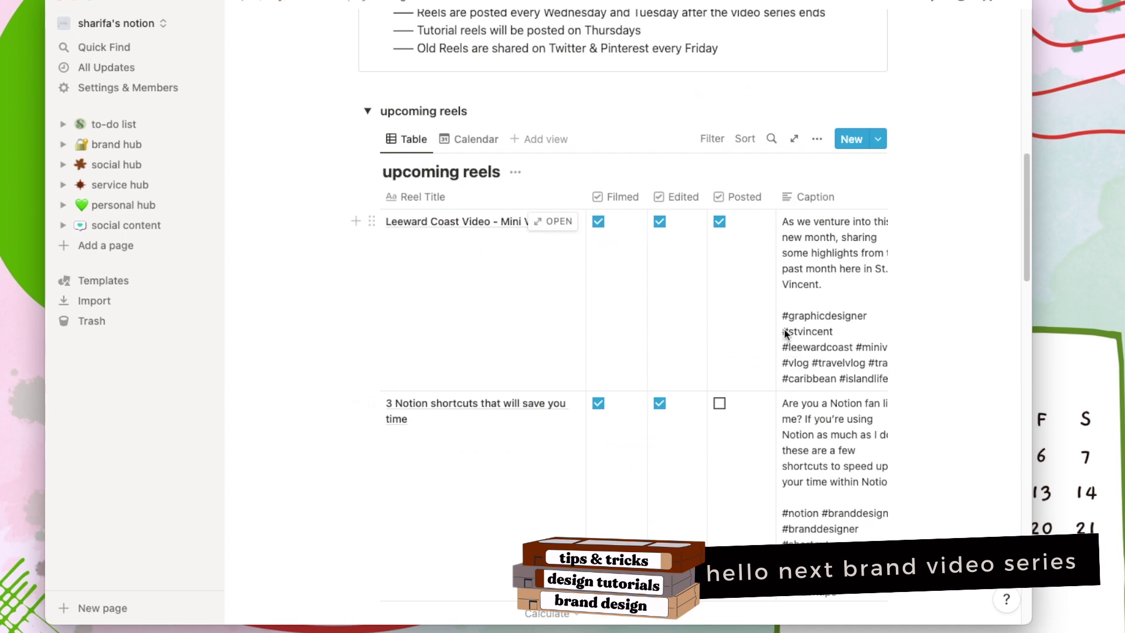
scroll(806, 300, "right", 5)
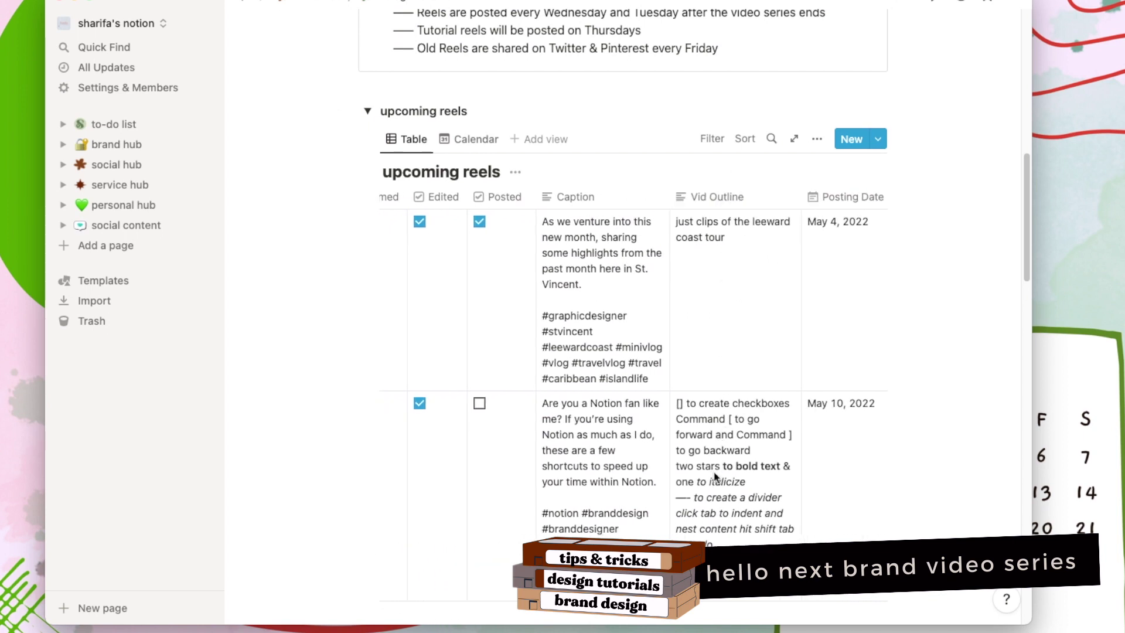
scroll(762, 325, "right", 3)
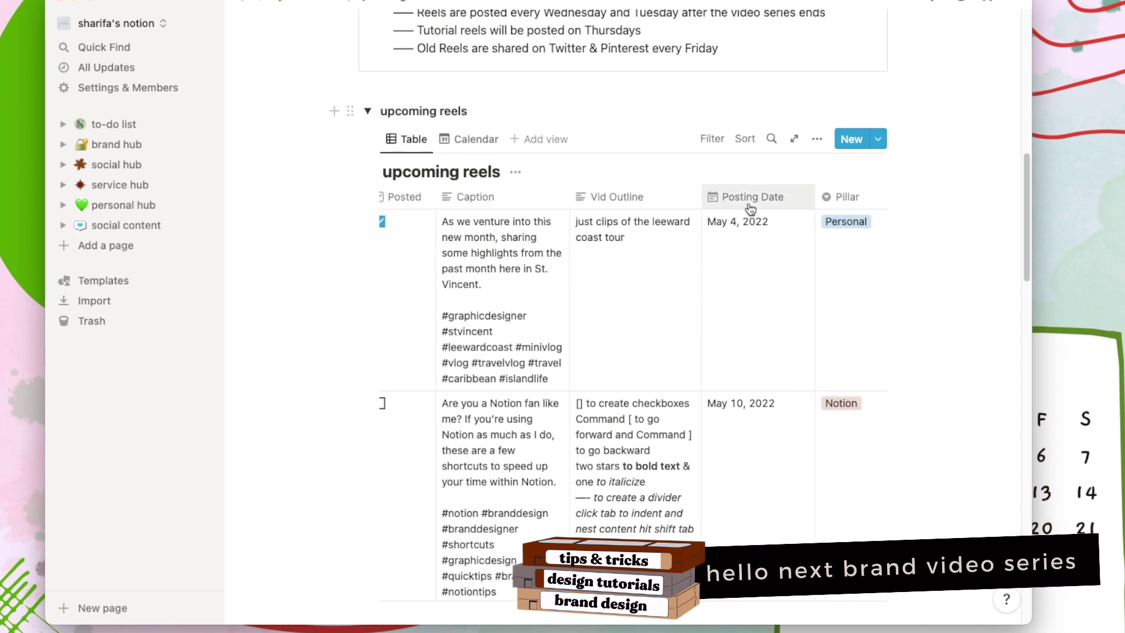
scroll(764, 349, "right", 3)
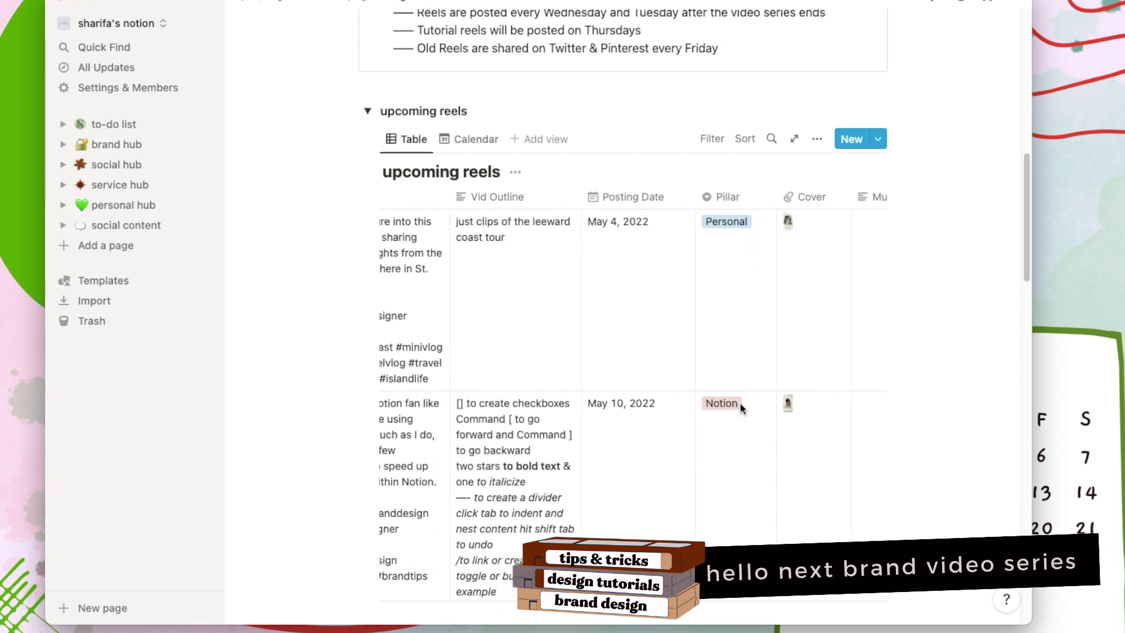
scroll(741, 410, "right", 2)
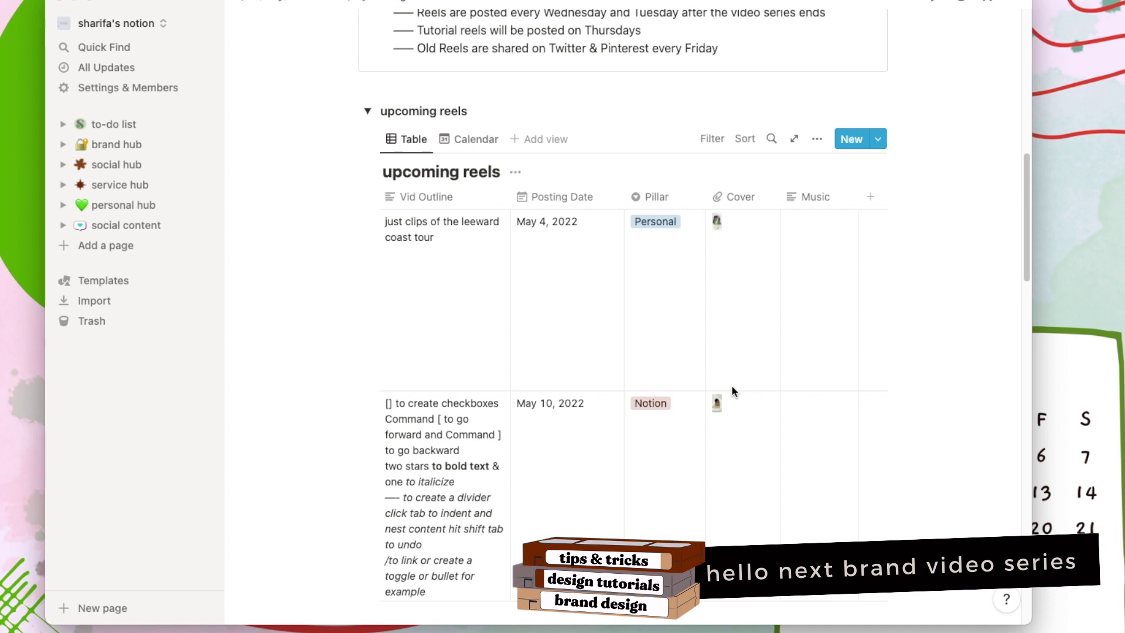
- Compare the two upcoming reels' status checkboxes, captions, posting dates and pillars across the table, and collapse the section
scroll(721, 519, "left", 6)
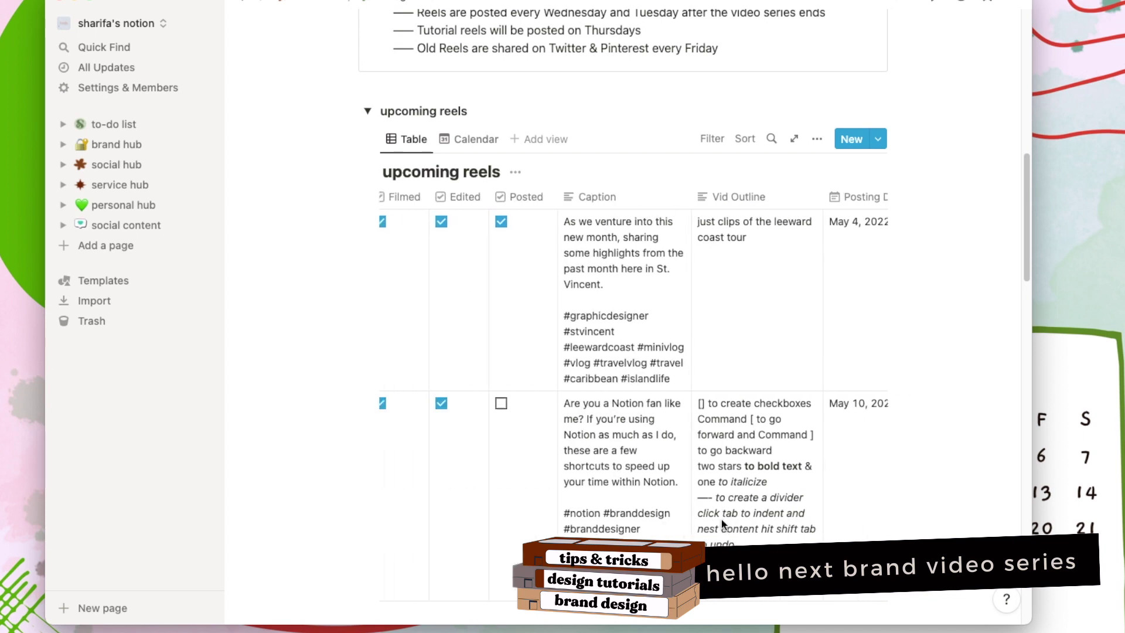
scroll(722, 519, "left", 2)
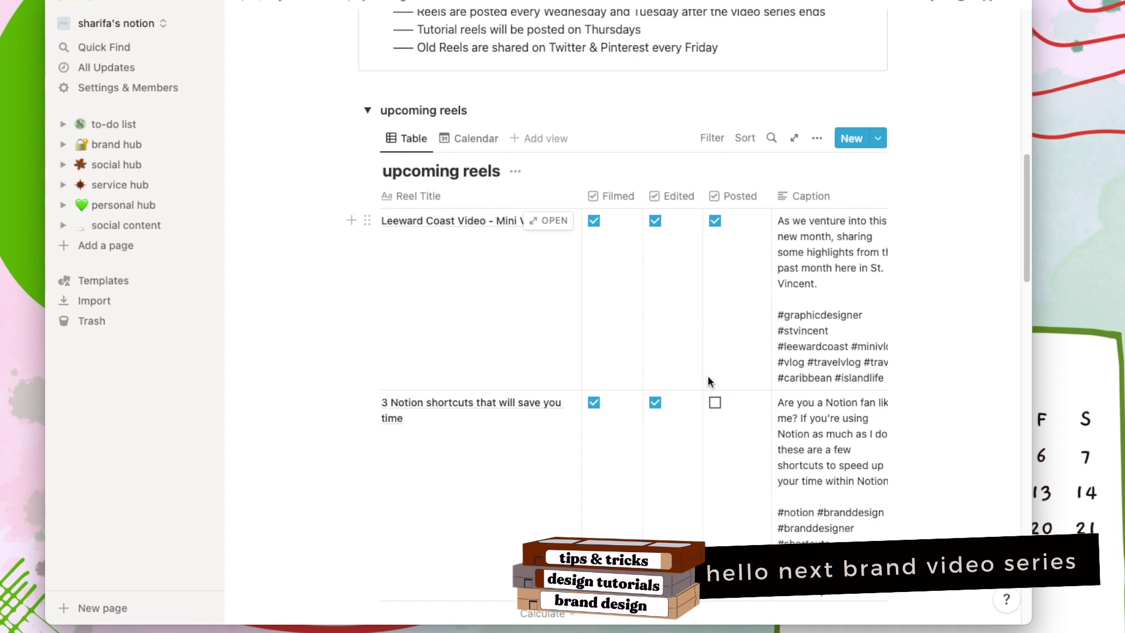
scroll(707, 376, "right", 10)
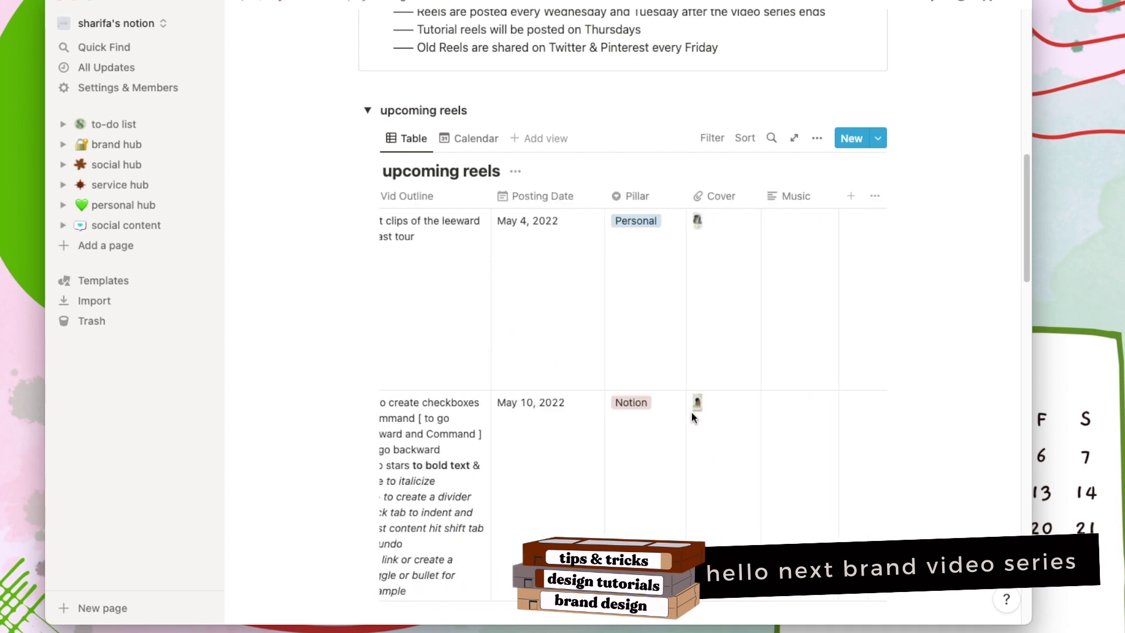
scroll(691, 416, "left", 10)
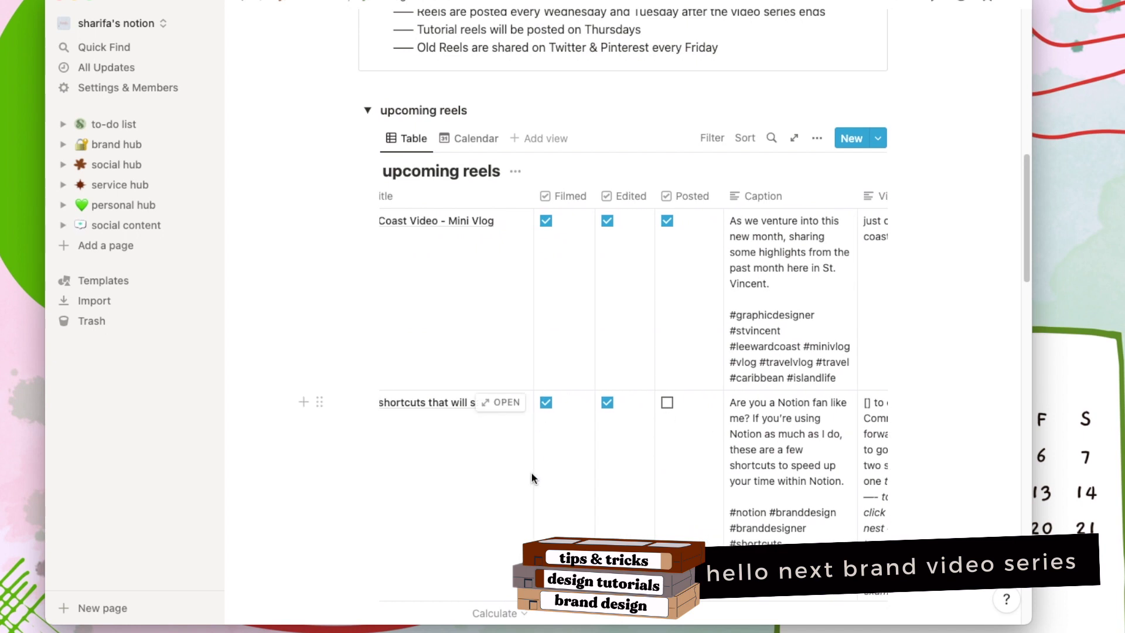
scroll(534, 473, "left", 3)
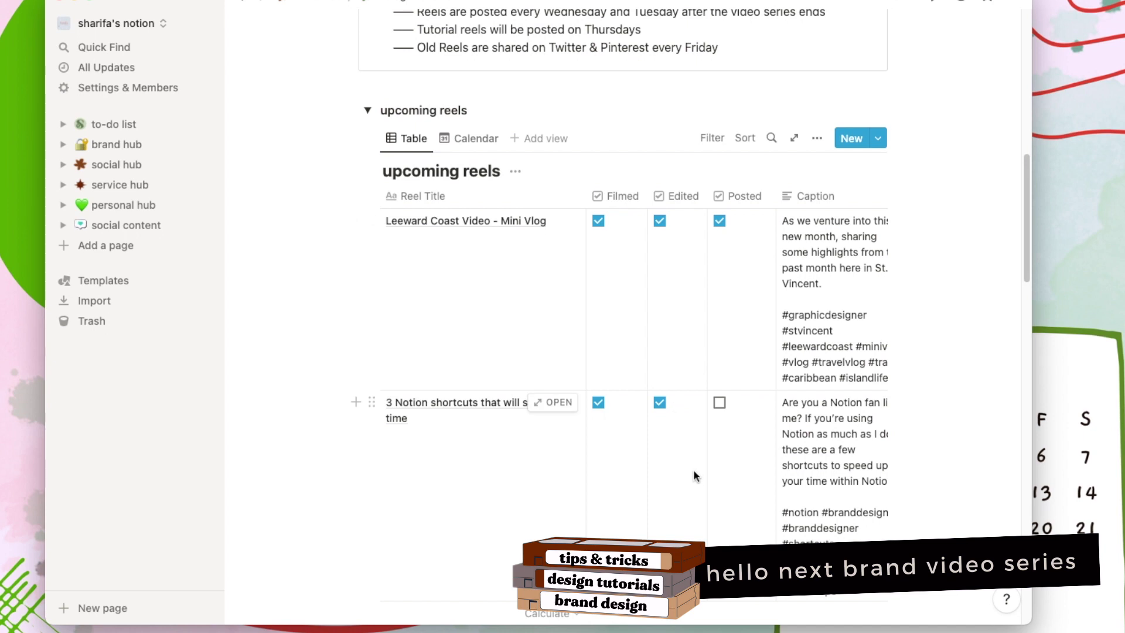
left_click(367, 111)
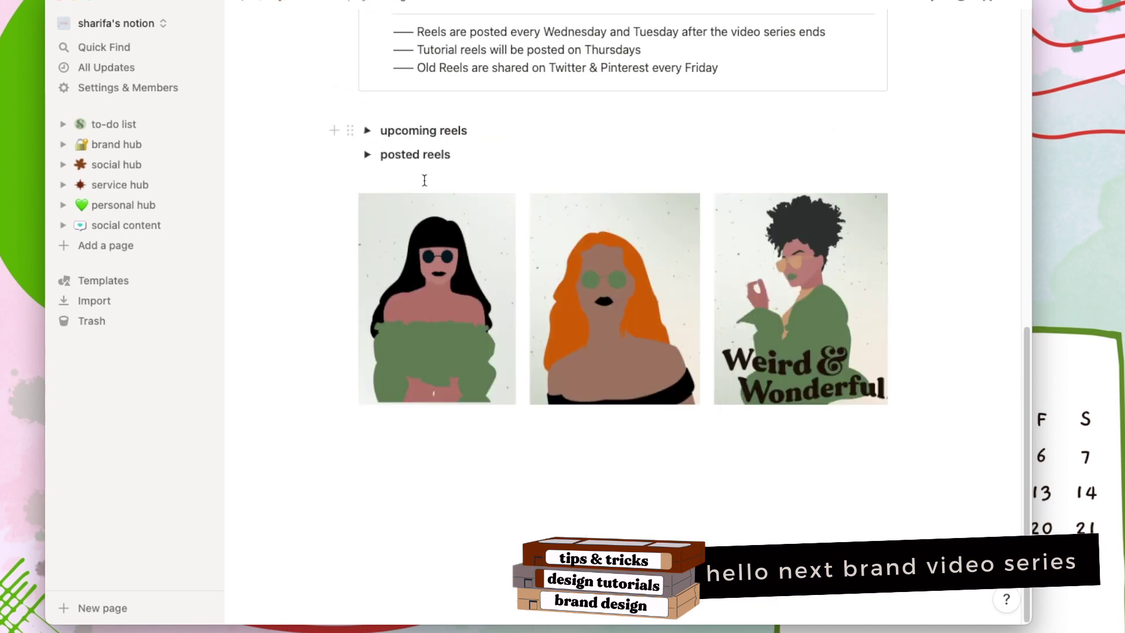
- Expand the posted reels section and review the listed reel titles, captions and video links
left_click(368, 155)
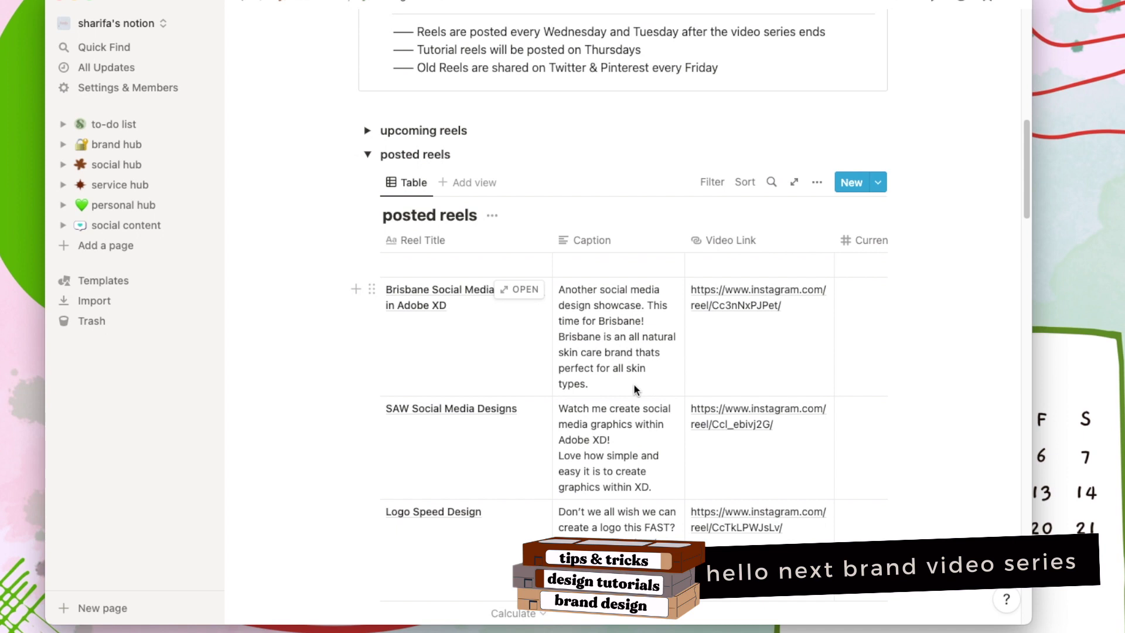
scroll(633, 383, "down", 10)
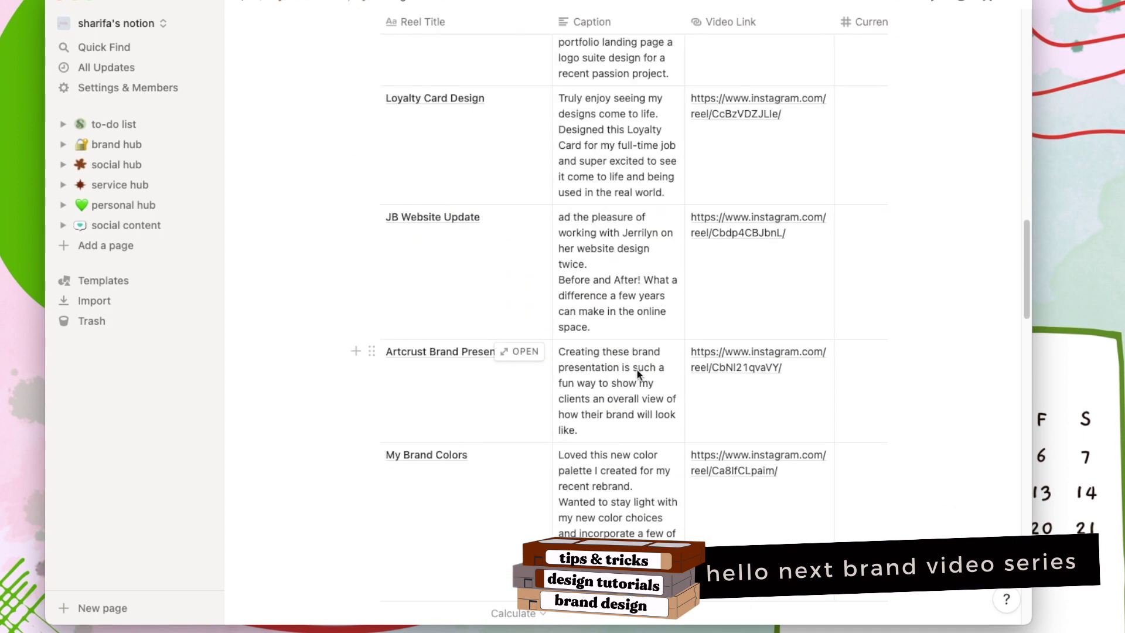
scroll(637, 371, "down", 4)
scroll(621, 384, "up", 12)
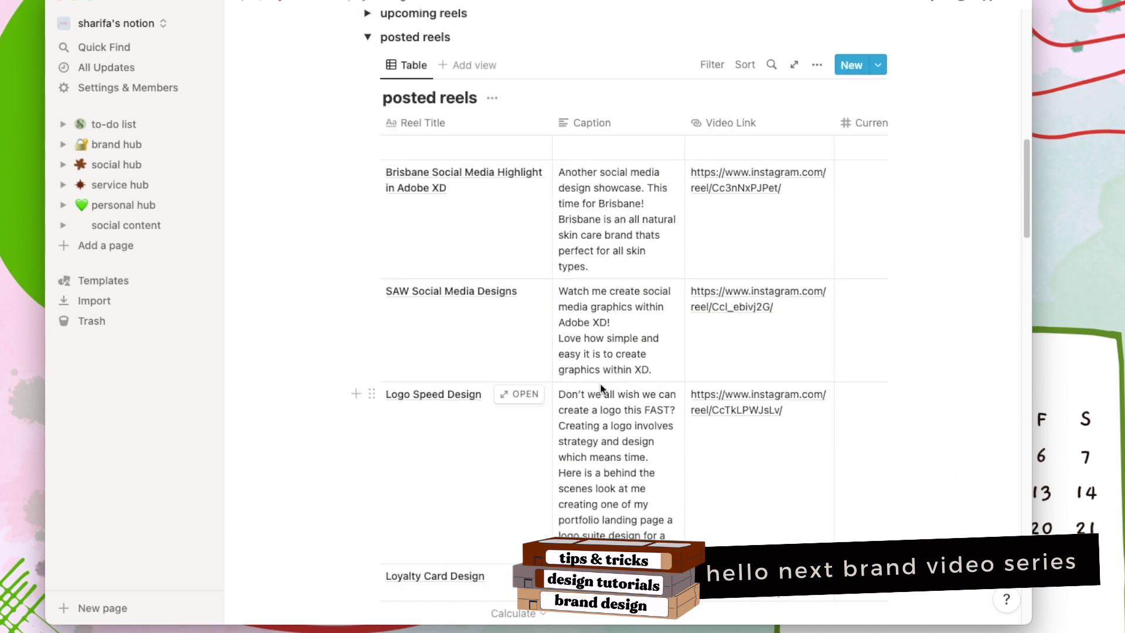
scroll(602, 388, "up", 3)
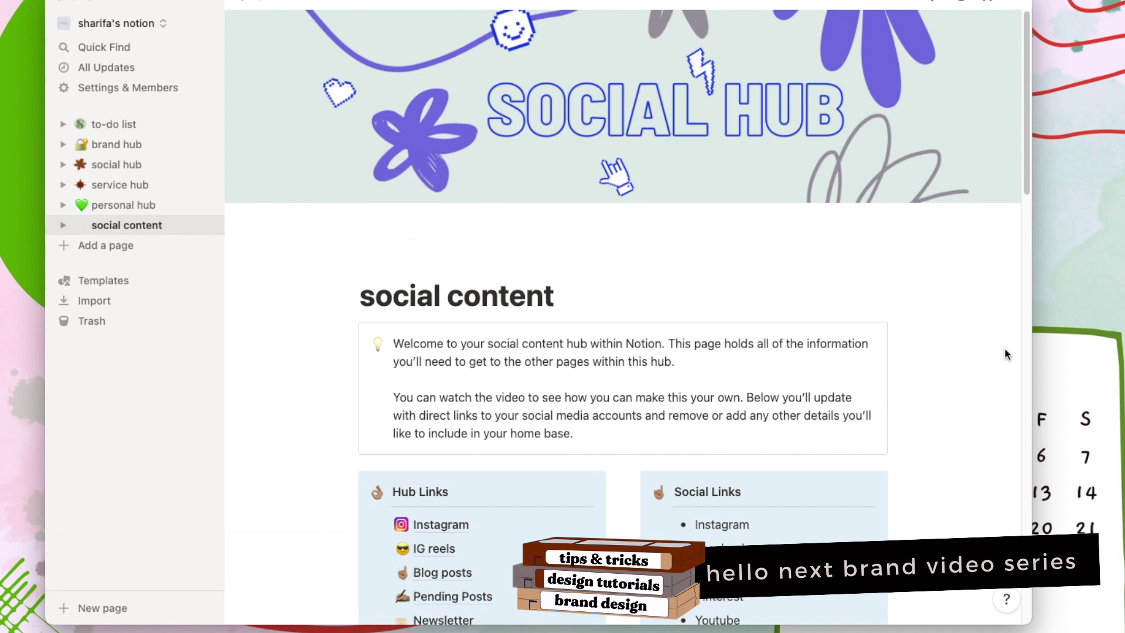
- Examine the social content page from its hub and social links through the quarterly goals to the IG Feed calendar
scroll(996, 350, "down", 1)
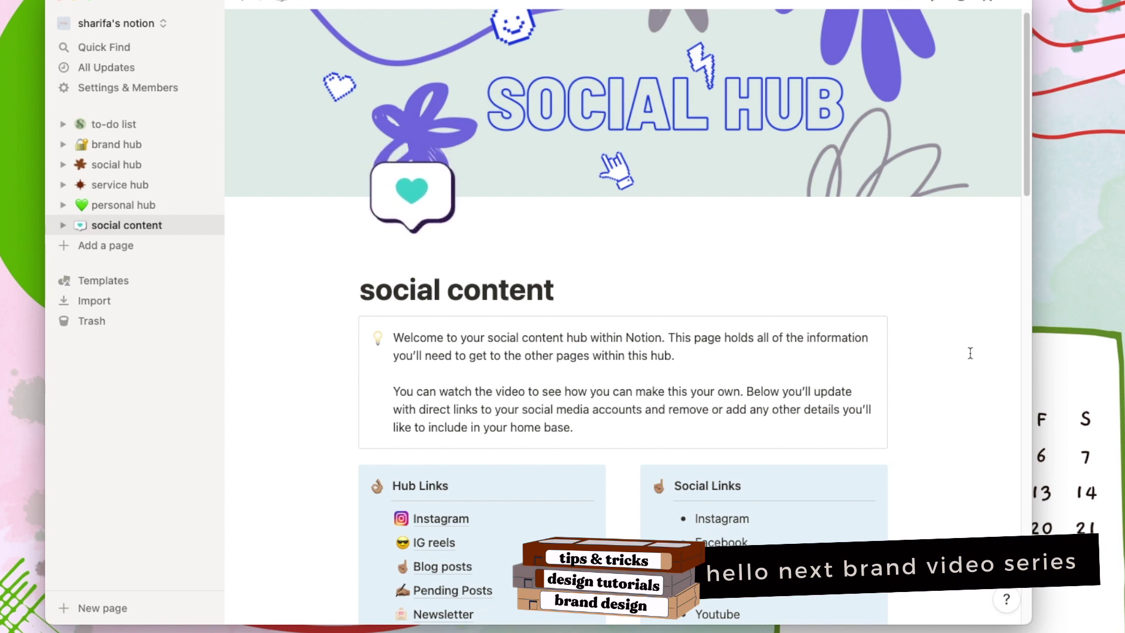
scroll(808, 324, "down", 8)
scroll(808, 324, "down", 9)
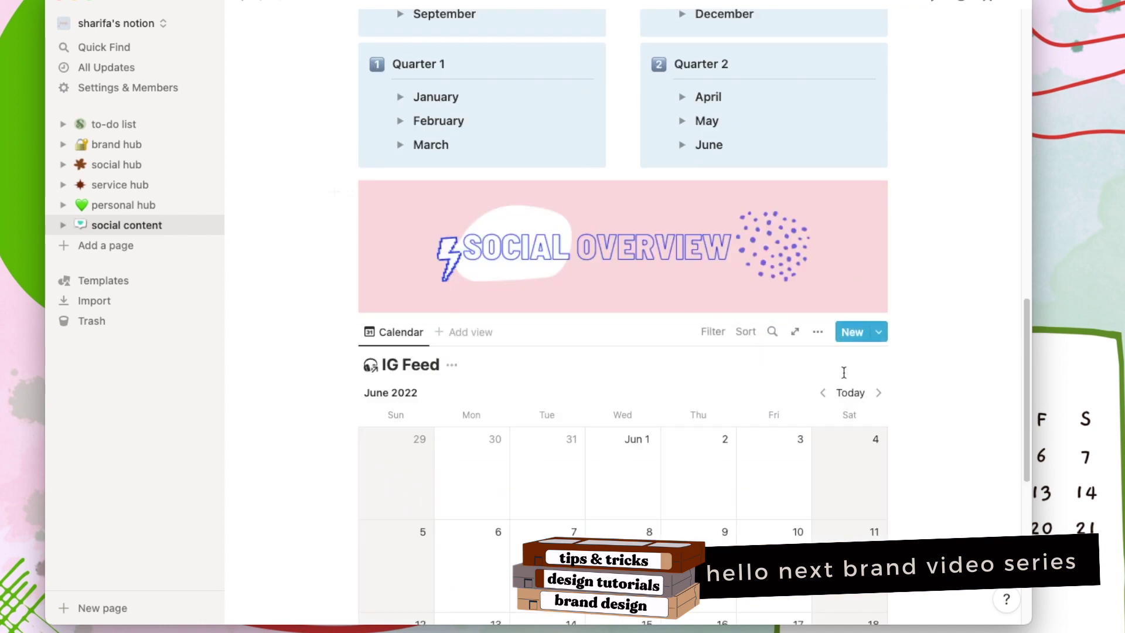
scroll(843, 372, "down", 6)
scroll(843, 368, "up", 20)
scroll(879, 331, "down", 5)
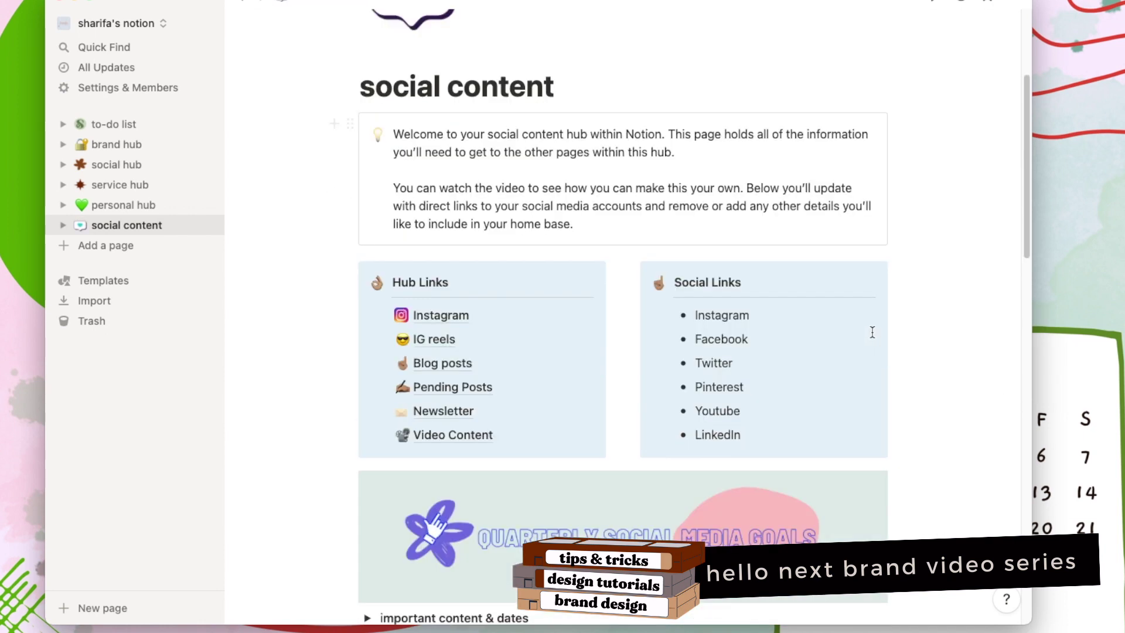